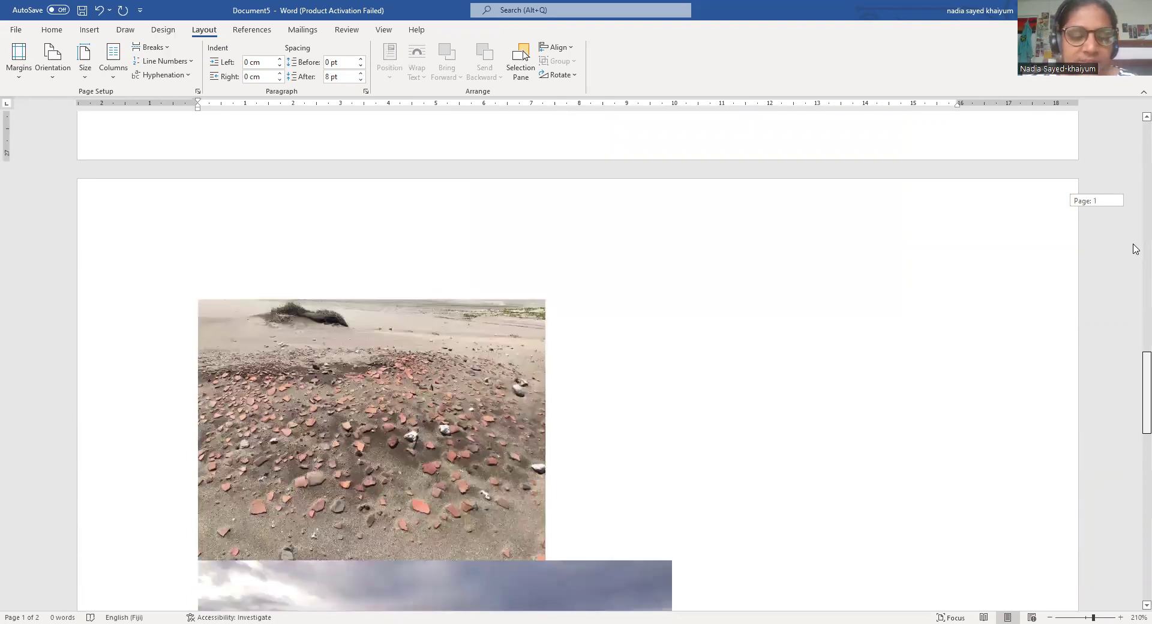
Look through the sand dunes photos in the Word document
scroll(1136, 249, "down", 4)
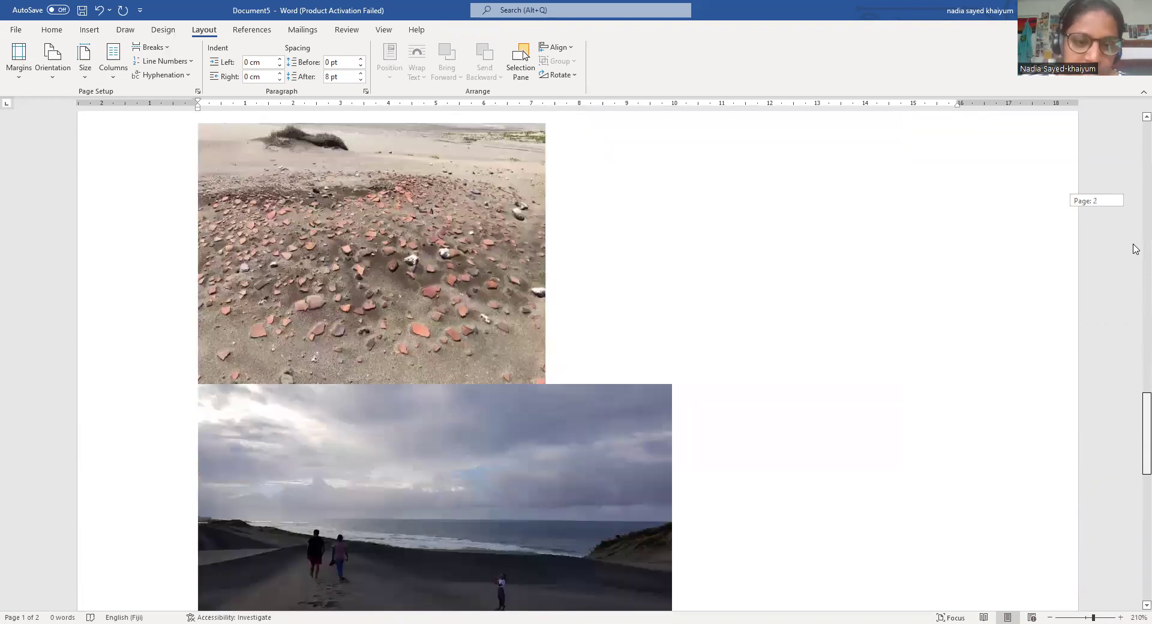
scroll(1136, 249, "down", 10)
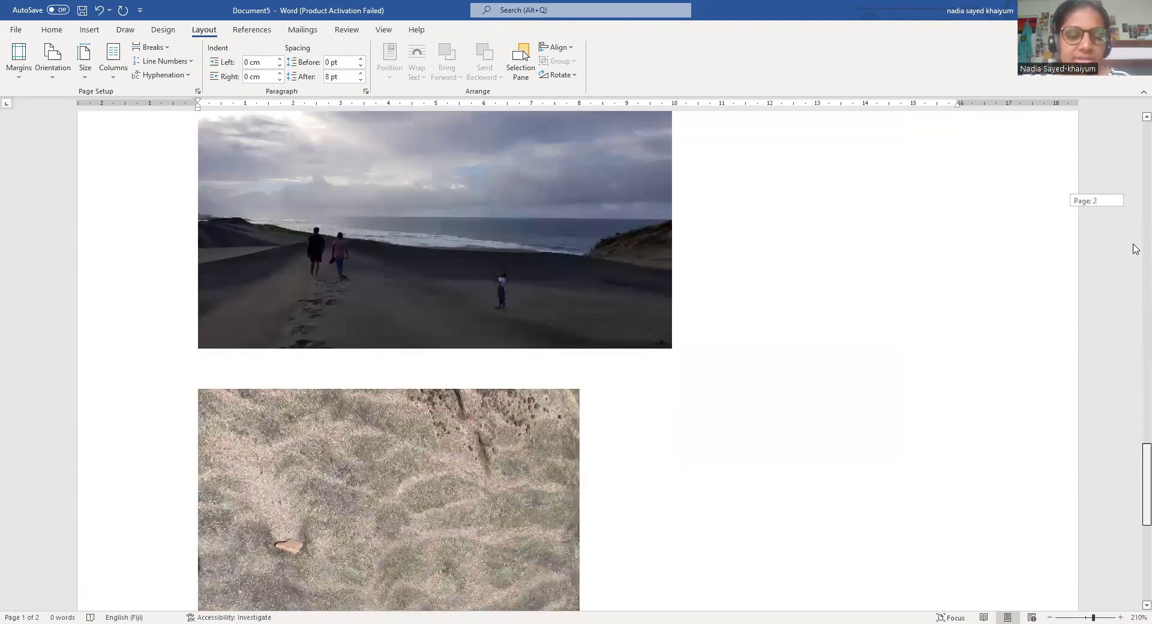
scroll(1136, 249, "down", 4)
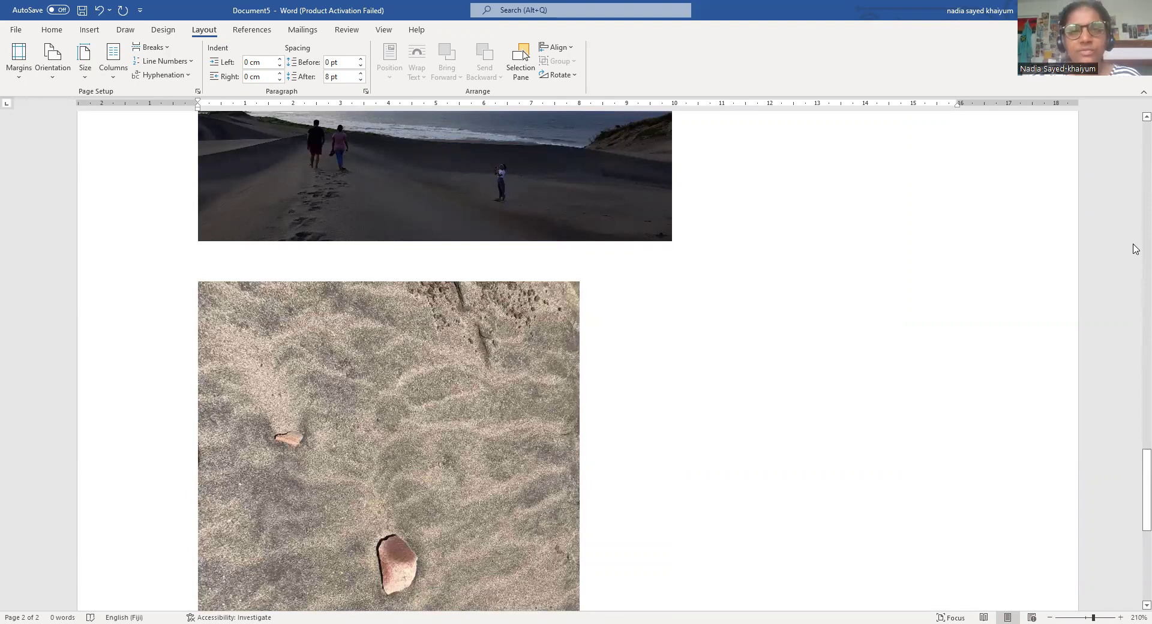
scroll(1136, 249, "up", 10)
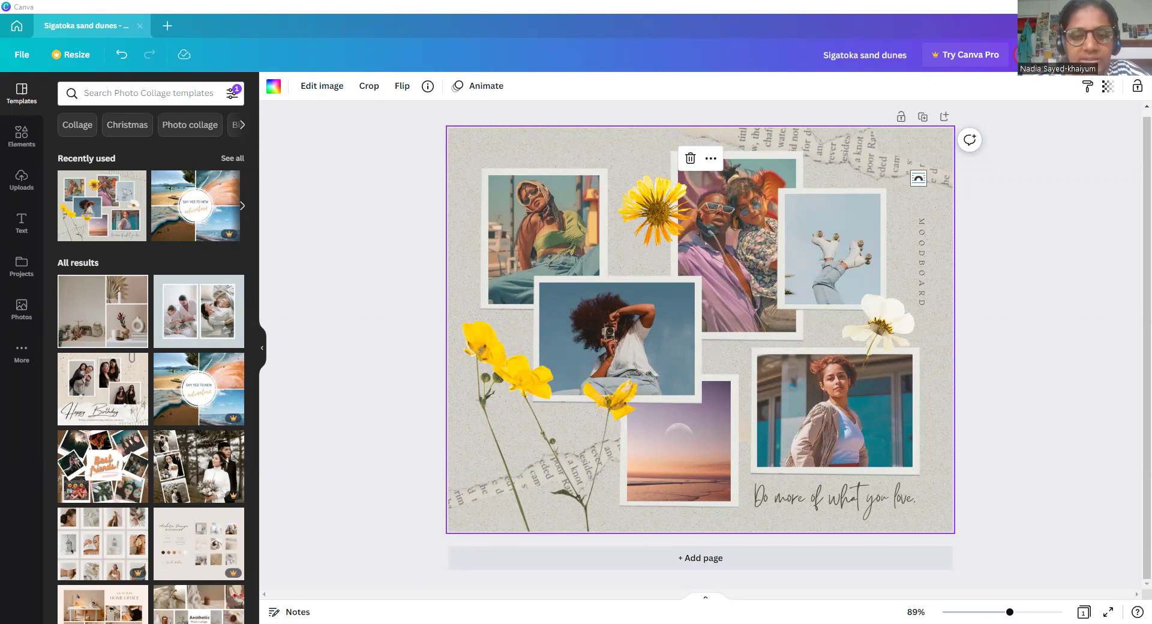
Switch to Canva, paste the seated family photo into the collage and fit it into the frame holding the raised-feet picture
right_click(822, 249)
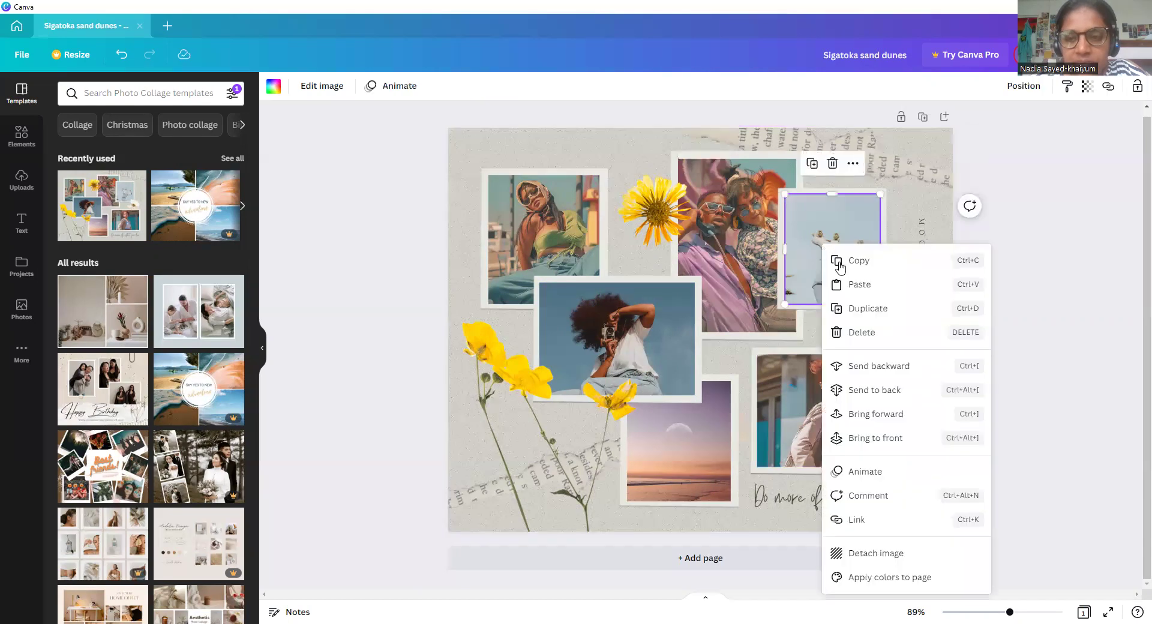
left_click(847, 290)
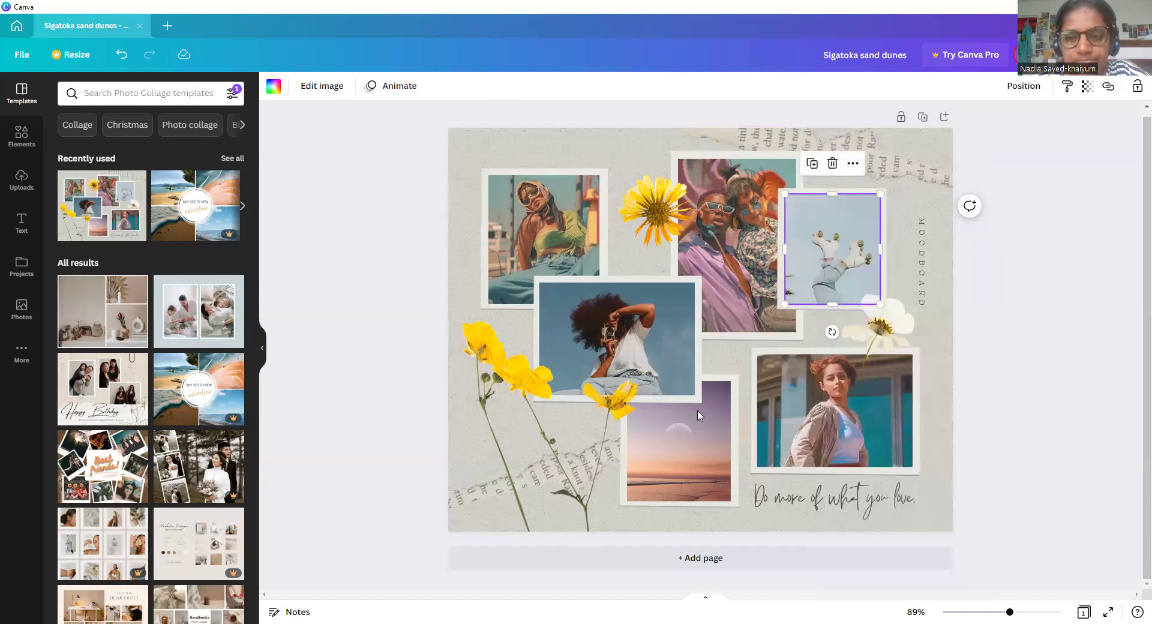
key("ctrl+v")
left_click_drag(696, 355, 828, 276)
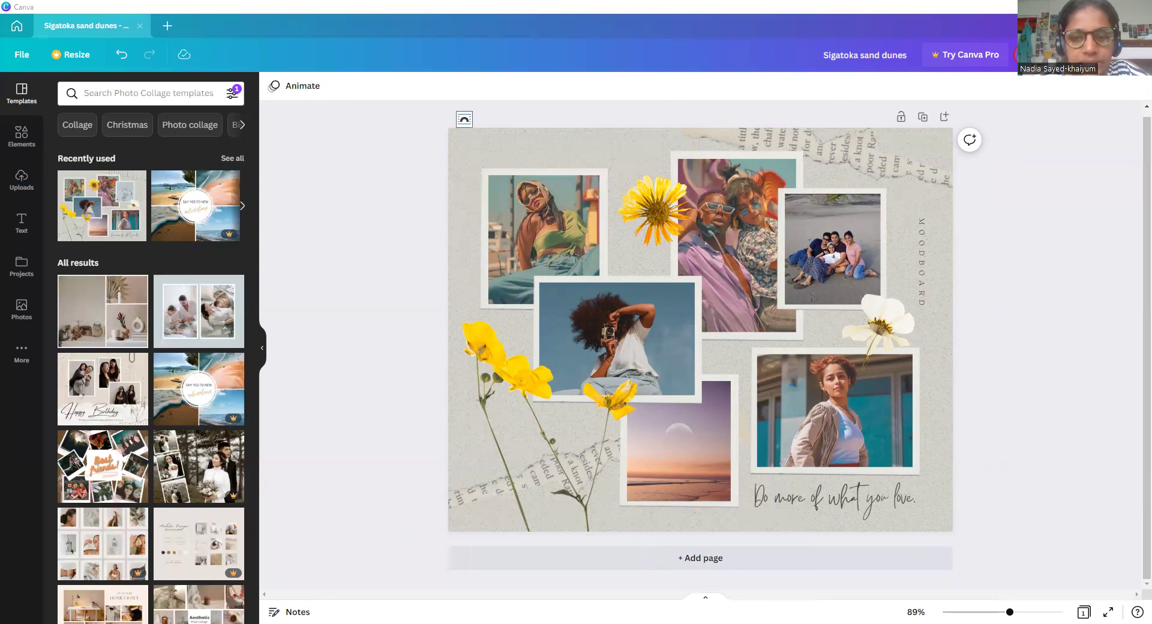
Paste the photo of people standing under the blue sky and place it in the tall frame beside the seated family photo
right_click(749, 215)
left_click(767, 255)
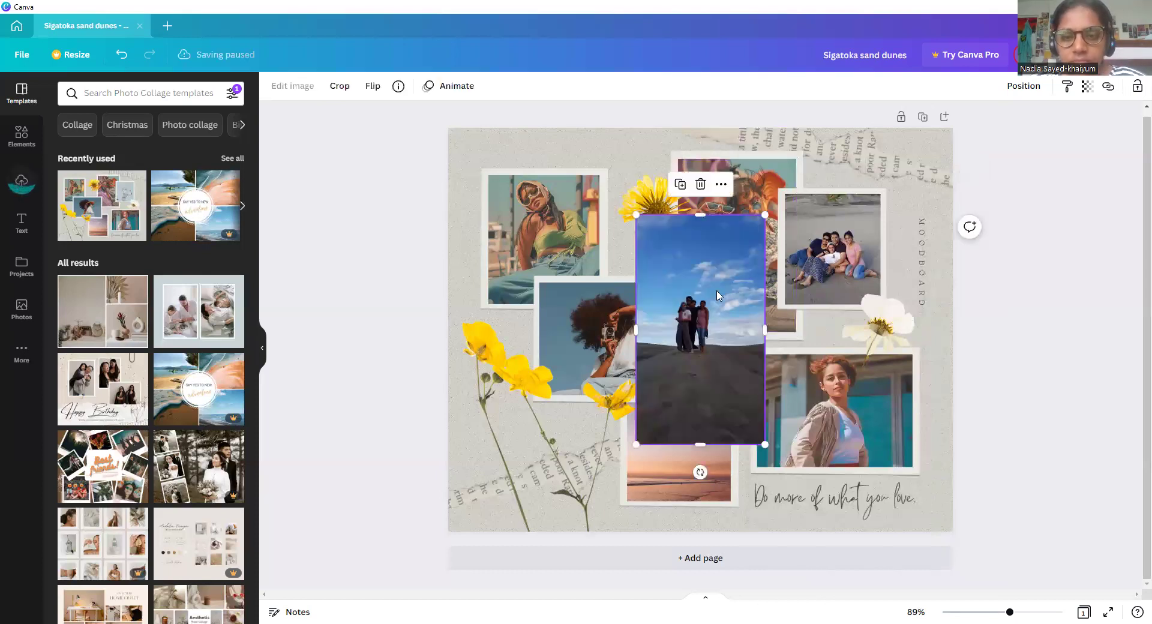
left_click_drag(753, 244, 757, 230)
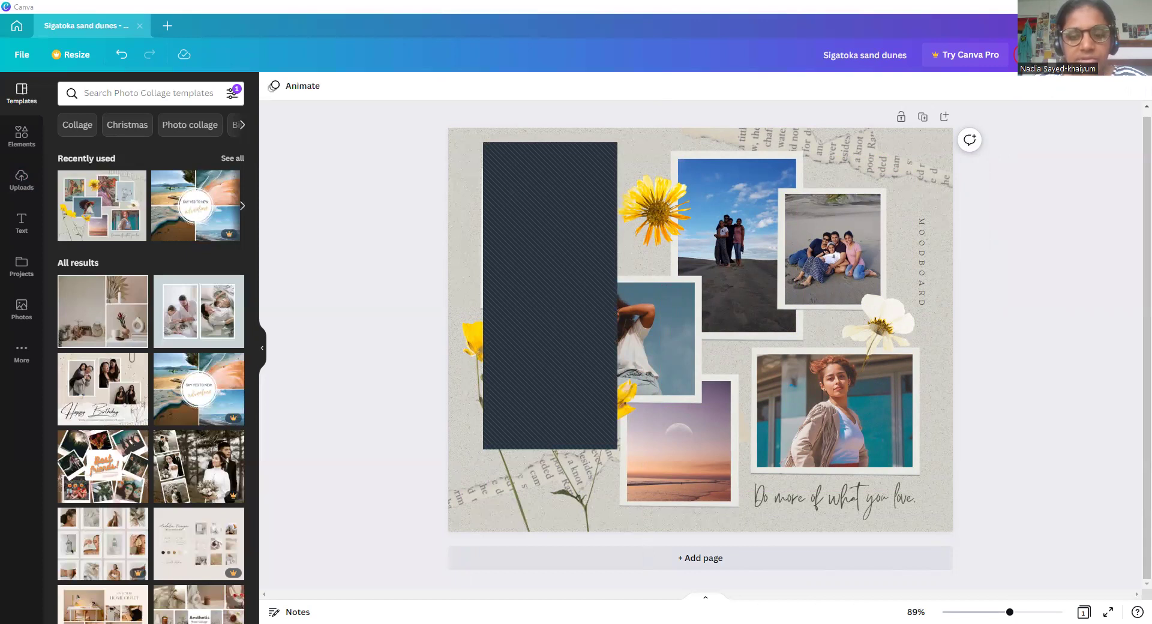
left_click(548, 236)
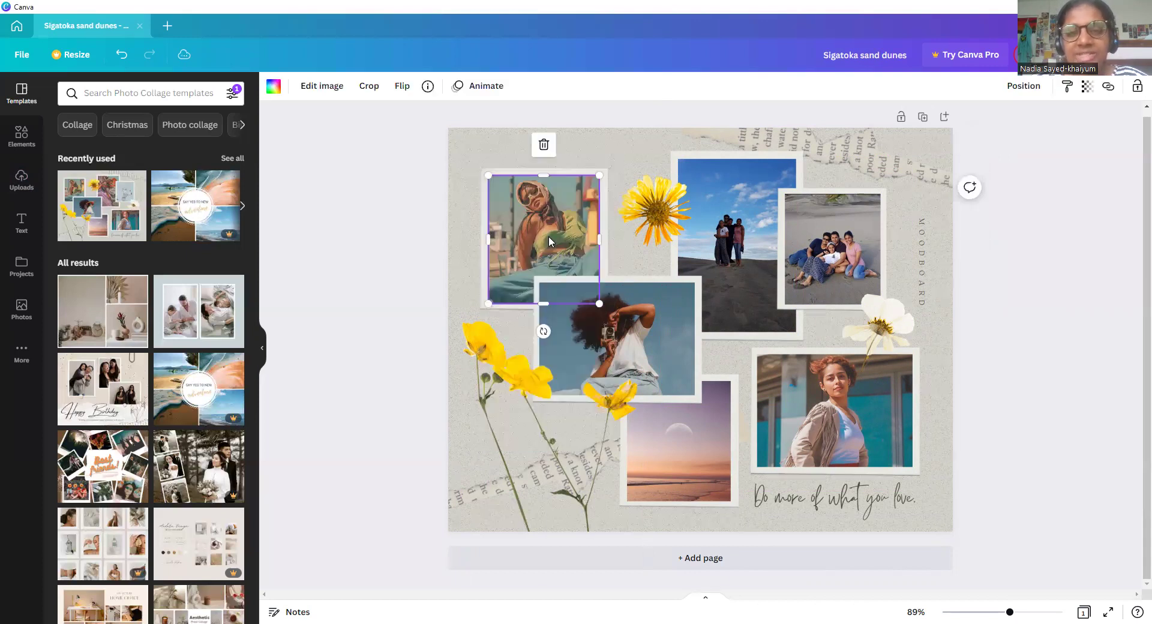
right_click(549, 236)
left_click(567, 268)
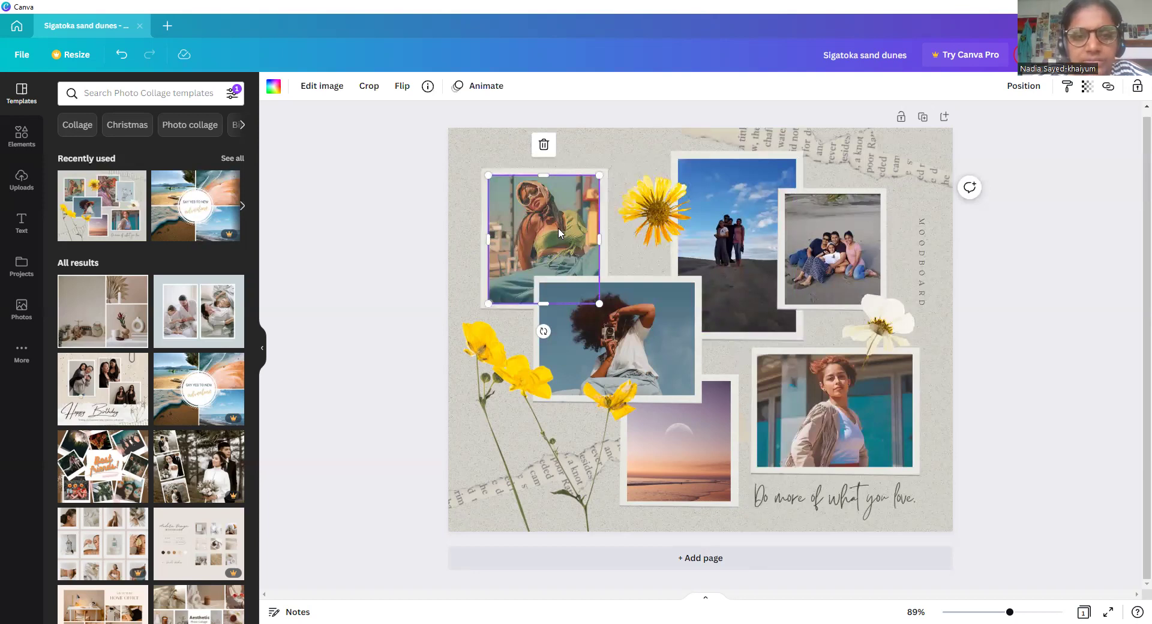
right_click(558, 228)
left_click(588, 274)
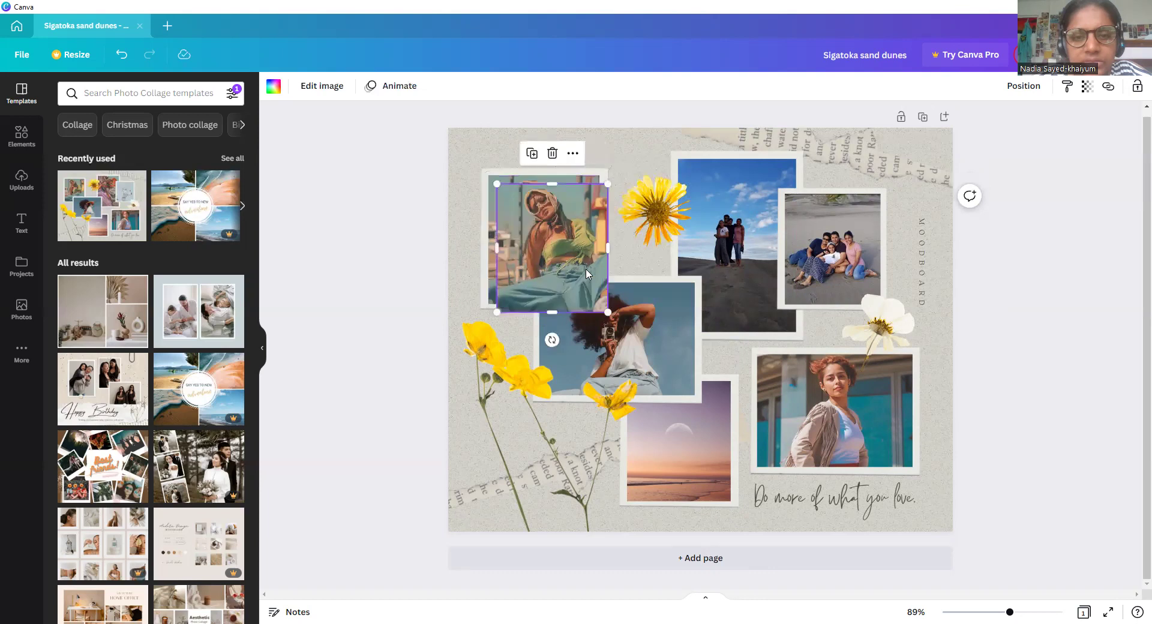
key("Delete")
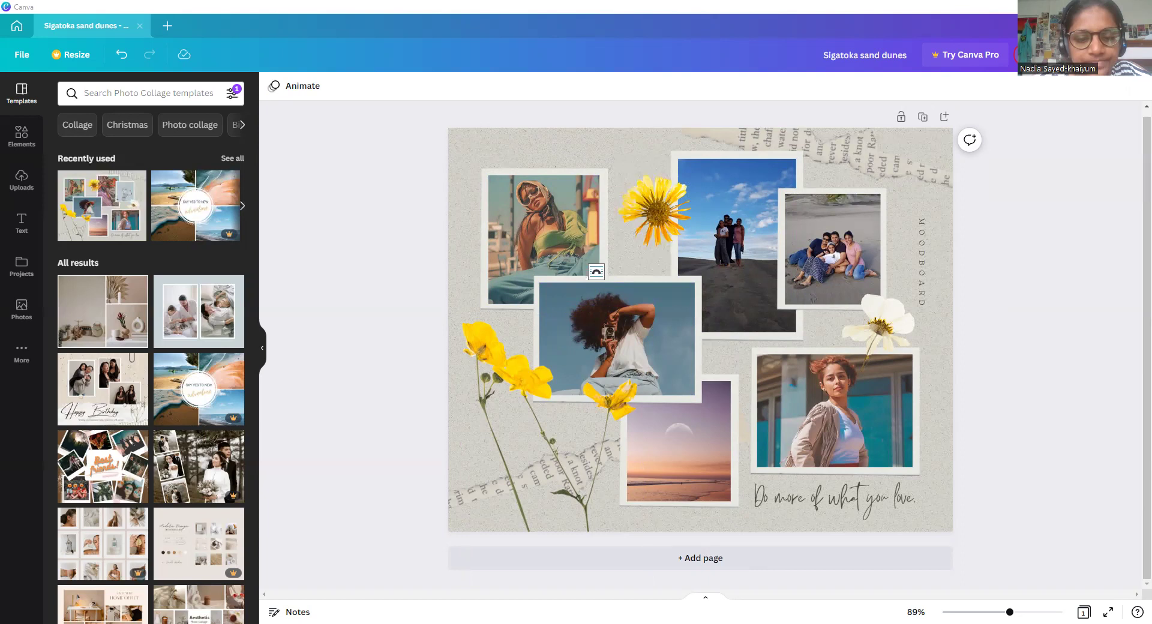
Paste the photo of the shard on rippled sand and place it in the collage's upper-left frame
right_click(550, 252)
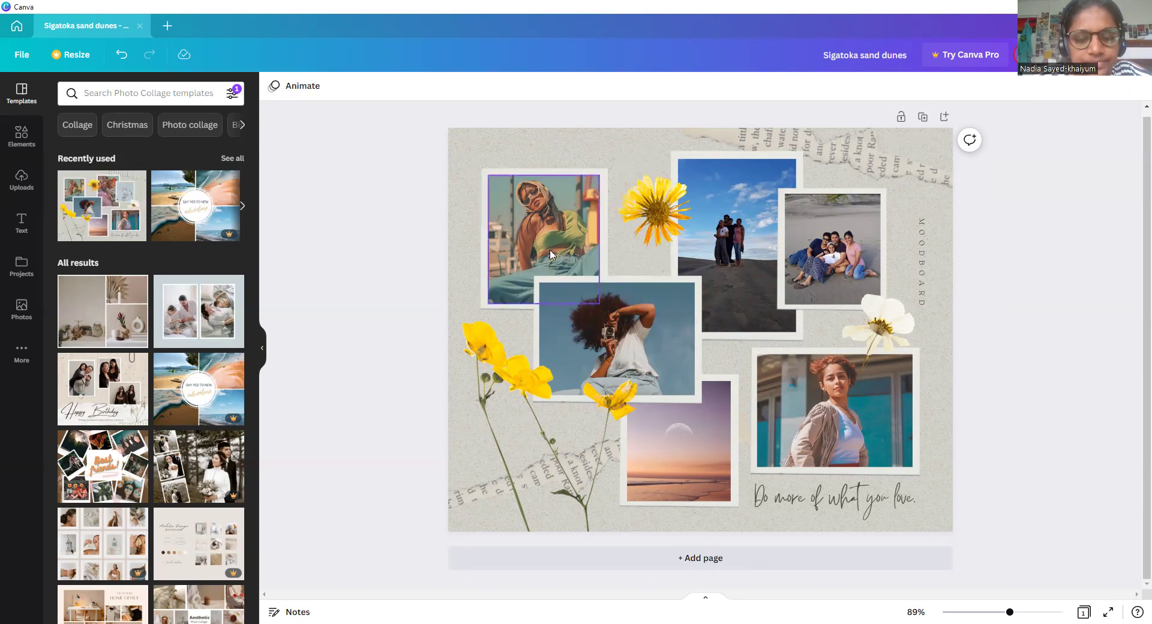
left_click(566, 292)
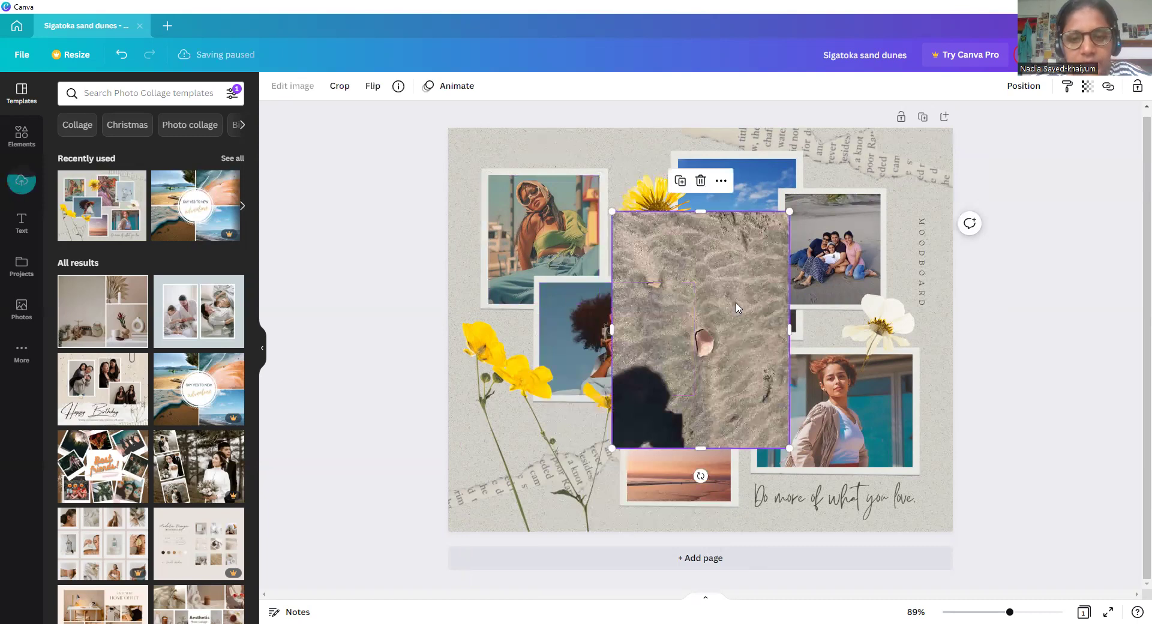
left_click_drag(733, 309, 589, 240)
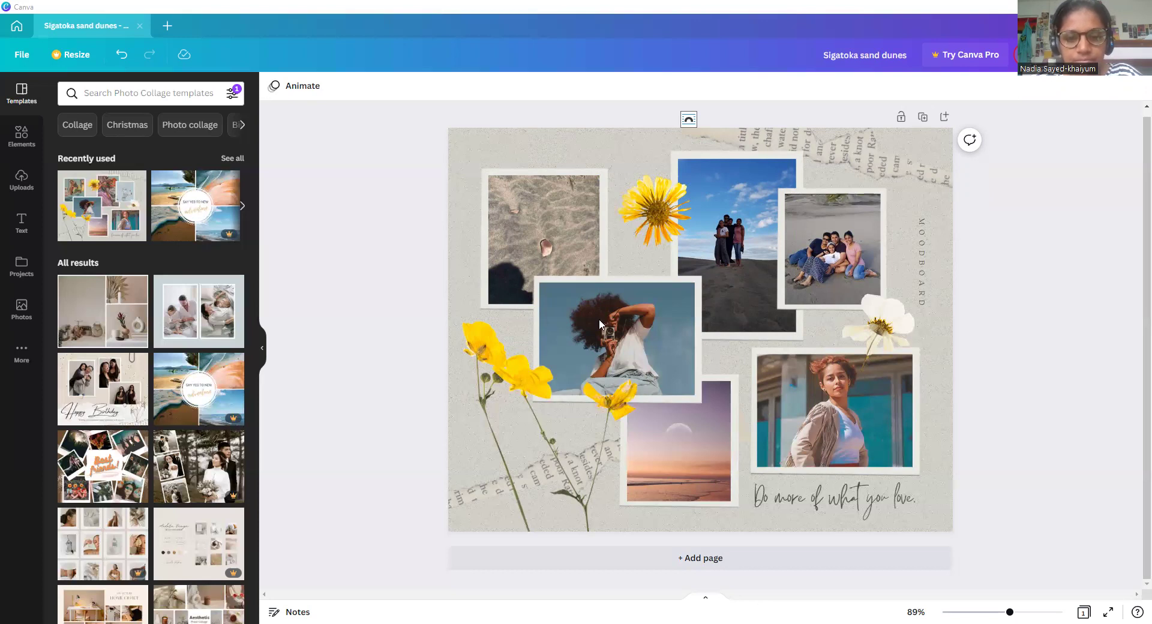
Paste the photo of people walking towards the cloudy sea and place it in the collage's central frame
right_click(657, 329)
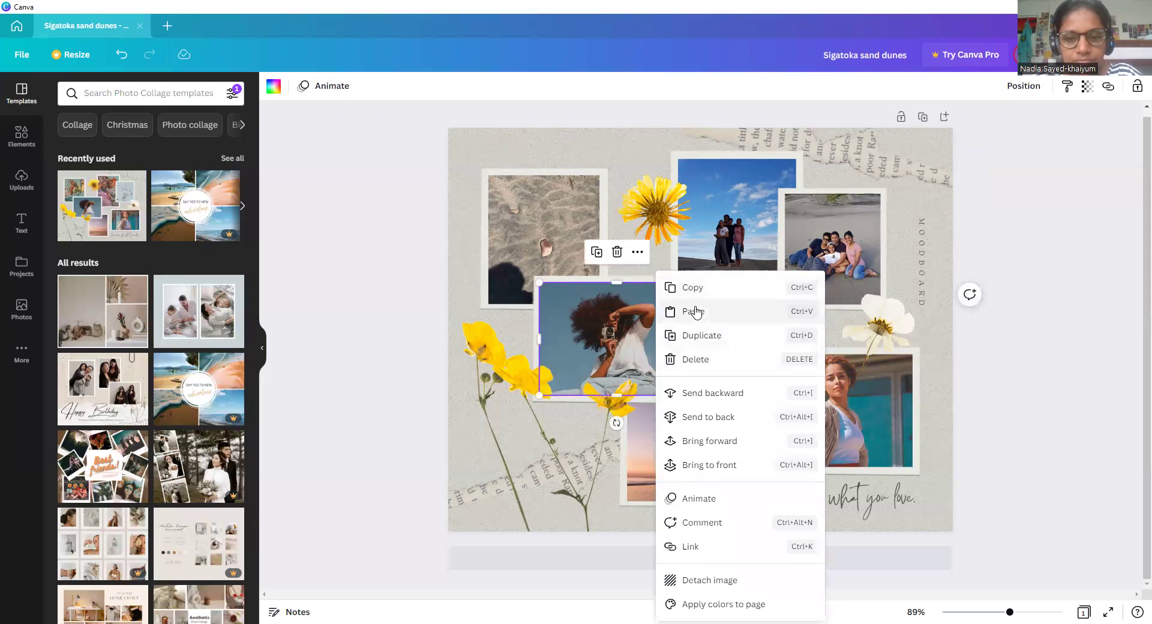
left_click(693, 311)
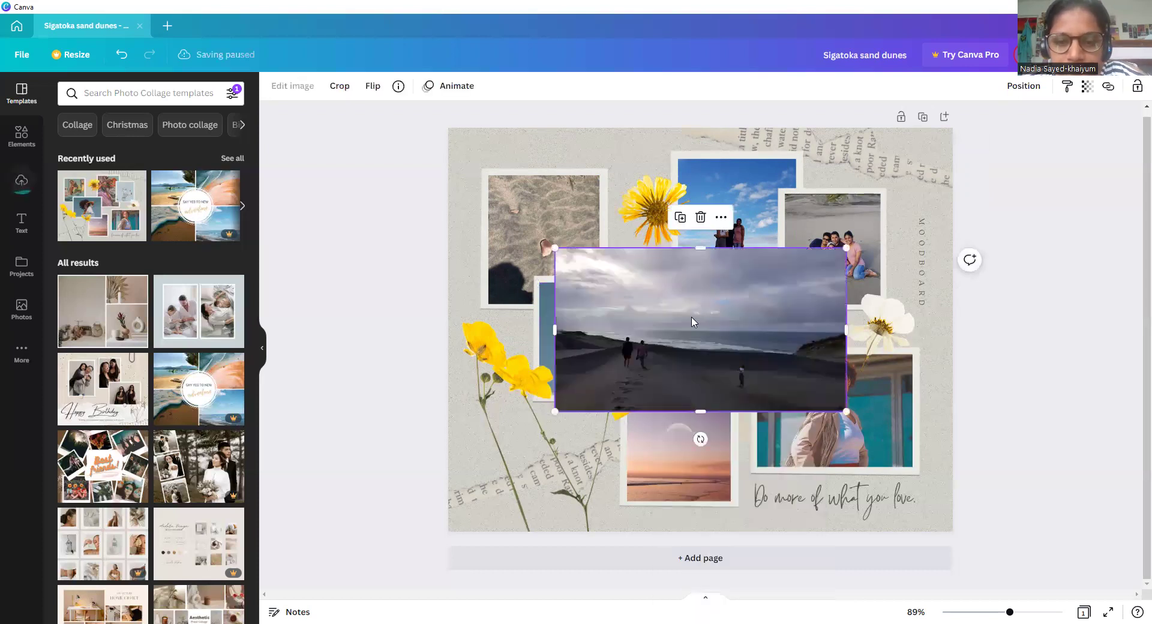
left_click_drag(694, 322, 622, 303)
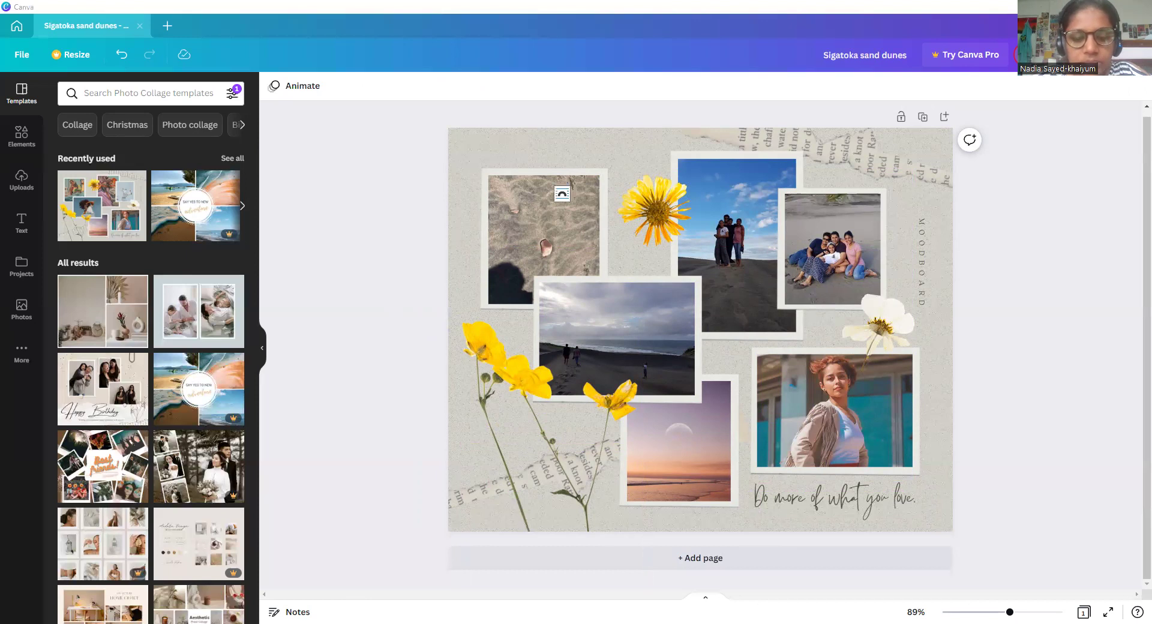
Paste the photo of scattered red shards and place it in the frame holding the sunset picture
right_click(682, 444)
left_click(736, 319)
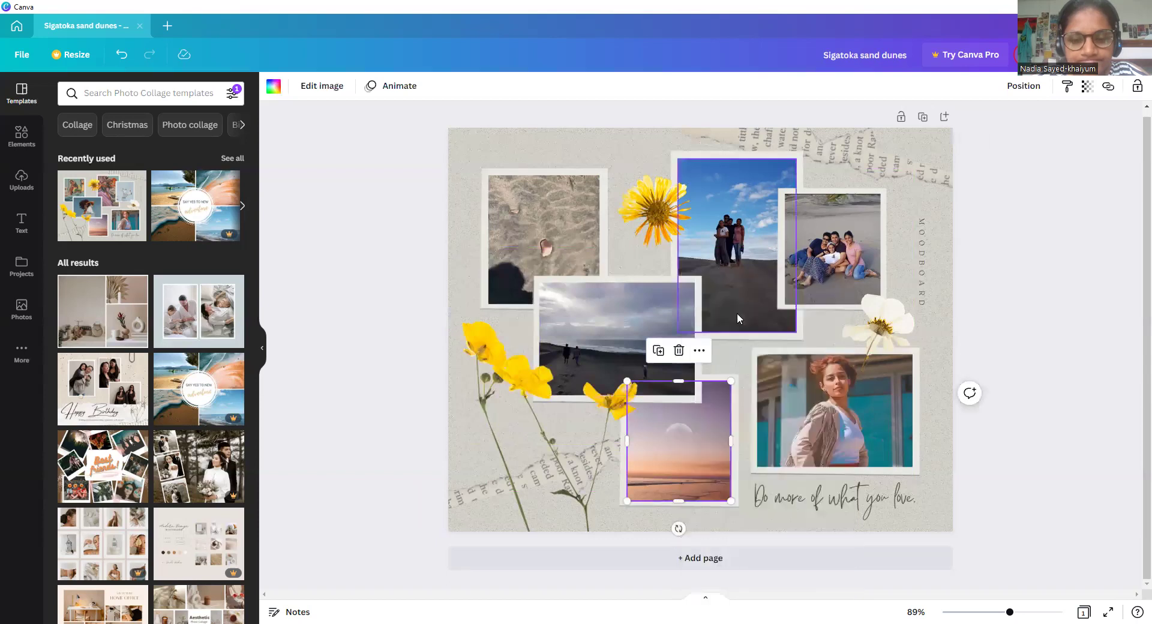
left_click_drag(720, 344, 692, 445)
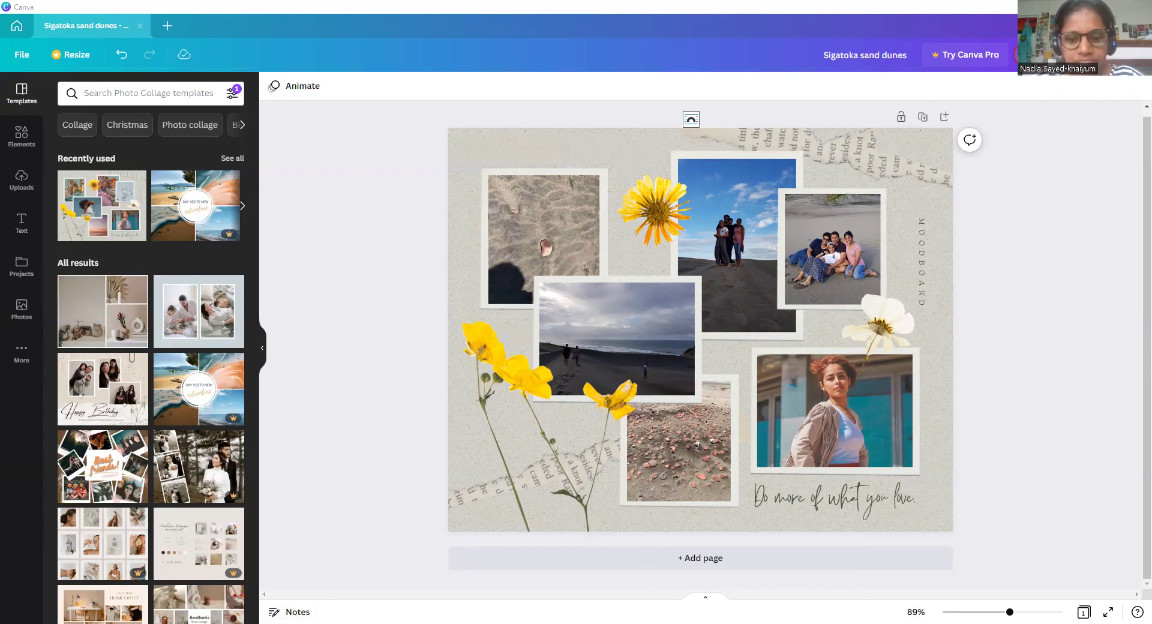
Paste the dunes and sea landscape photo and place it in the frame above the "Do more of what you love." text
right_click(804, 443)
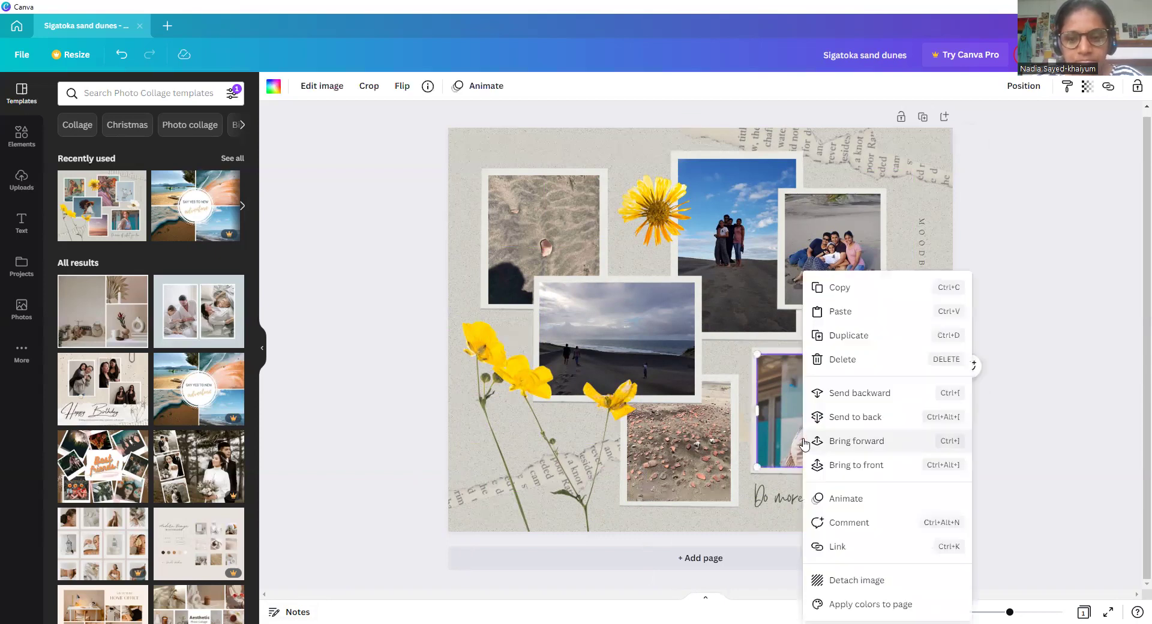
left_click(837, 311)
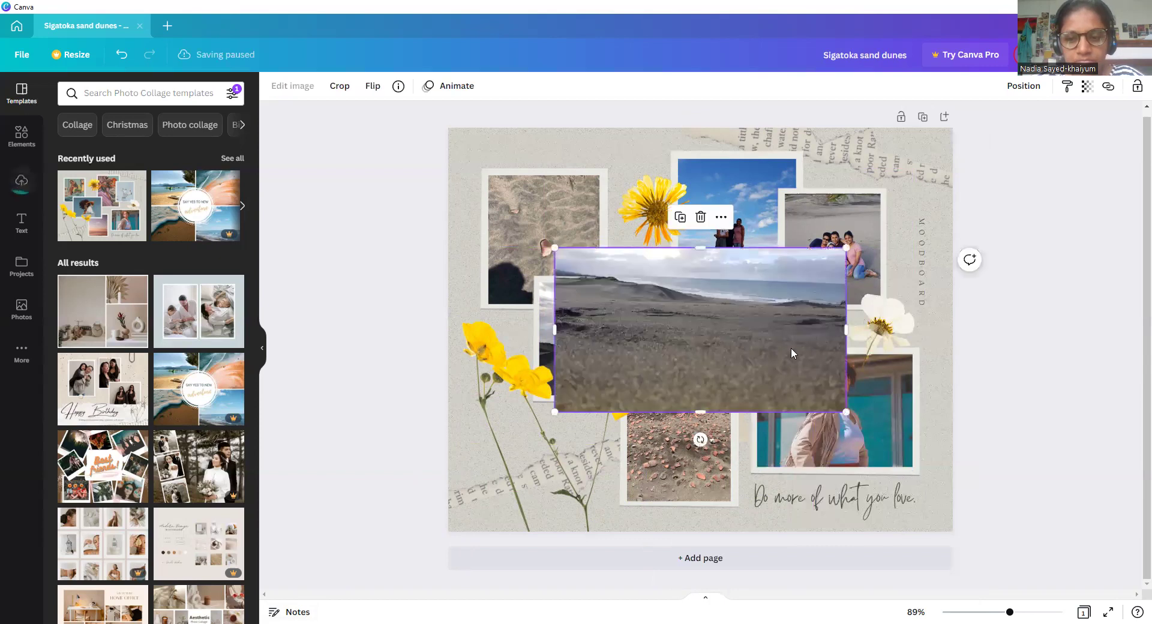
left_click_drag(791, 347, 884, 415)
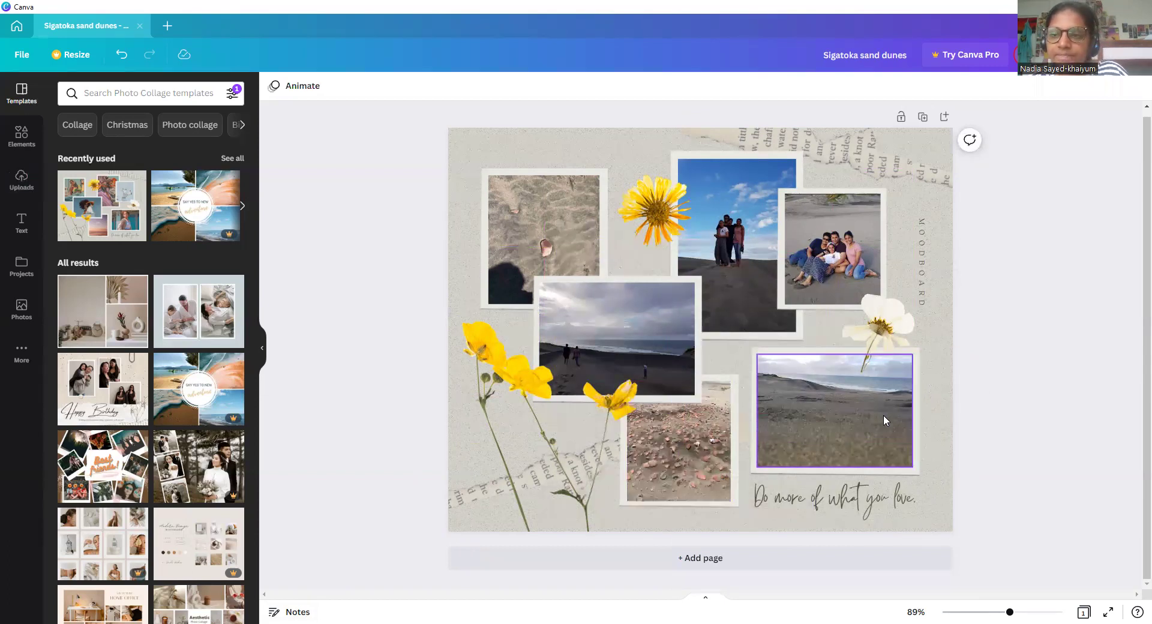
Extend the seated family photo on all four sides so it covers its white border
left_click(836, 213)
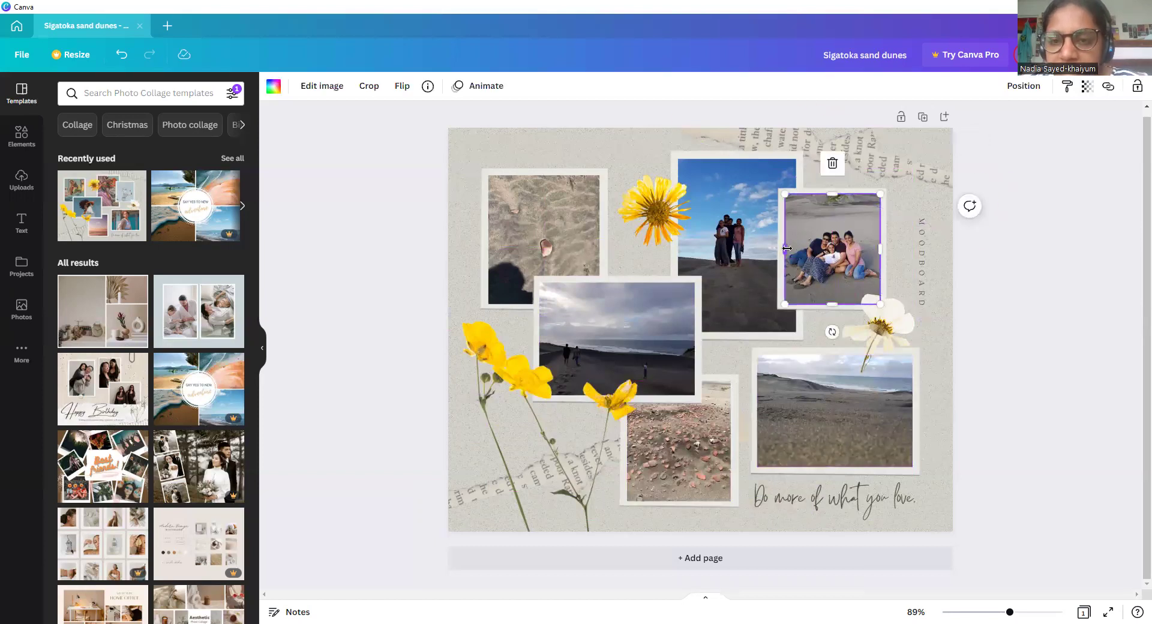
left_click_drag(783, 248, 782, 247)
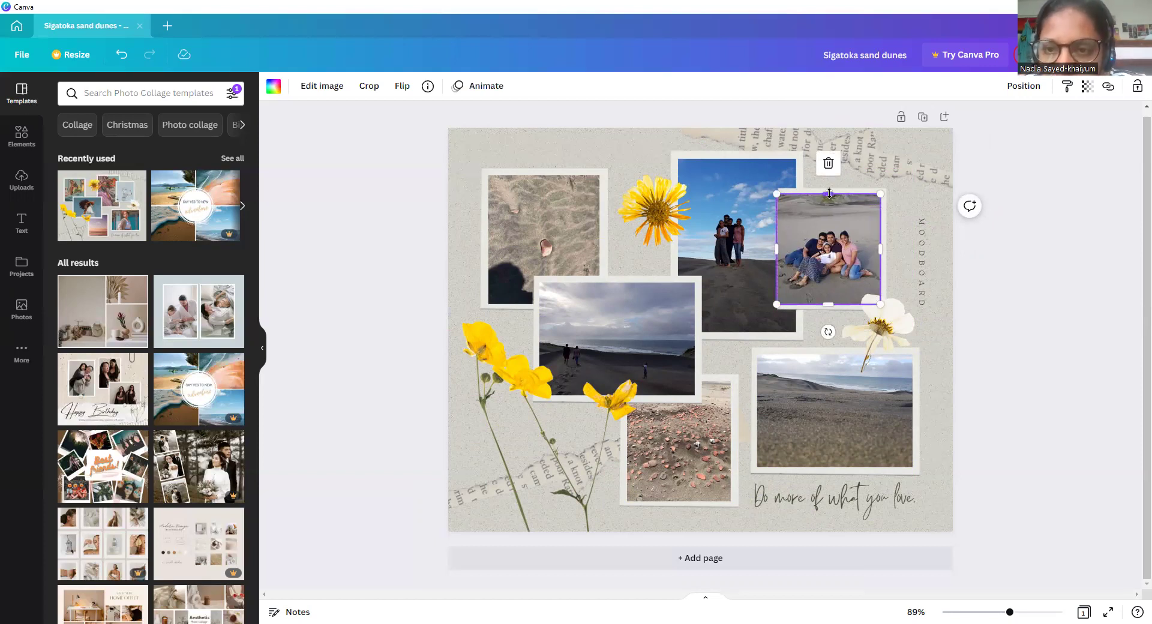
left_click_drag(835, 194, 833, 187)
left_click_drag(881, 244, 887, 244)
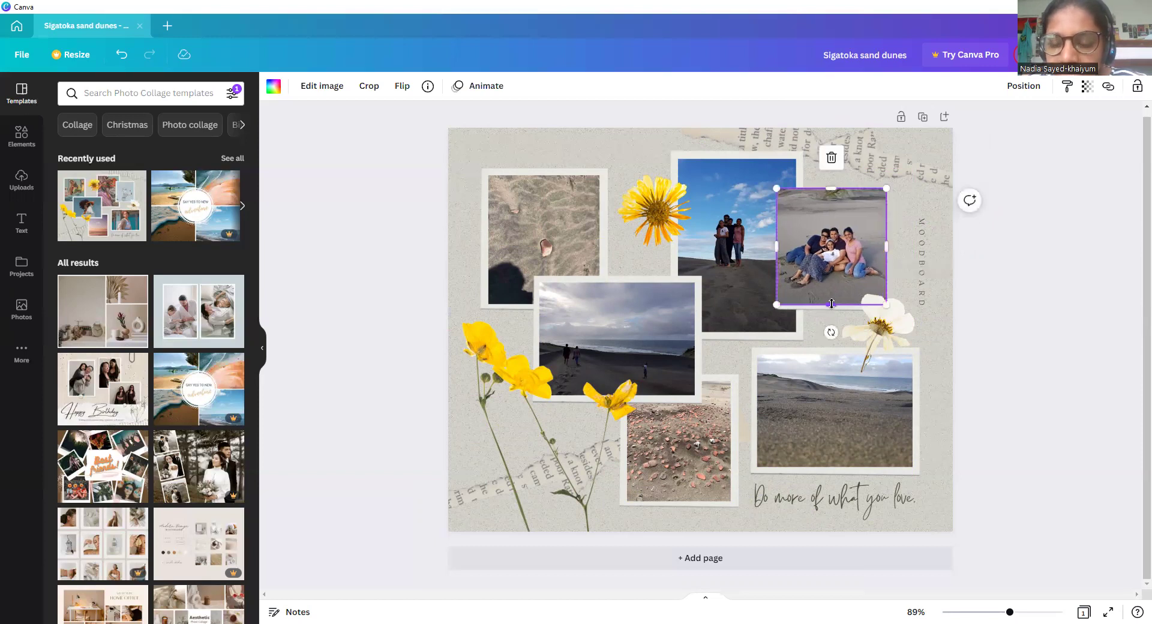
left_click_drag(832, 304, 831, 311)
Extend the tall photo of the standing group on all four sides to cover its white border
left_click(727, 307)
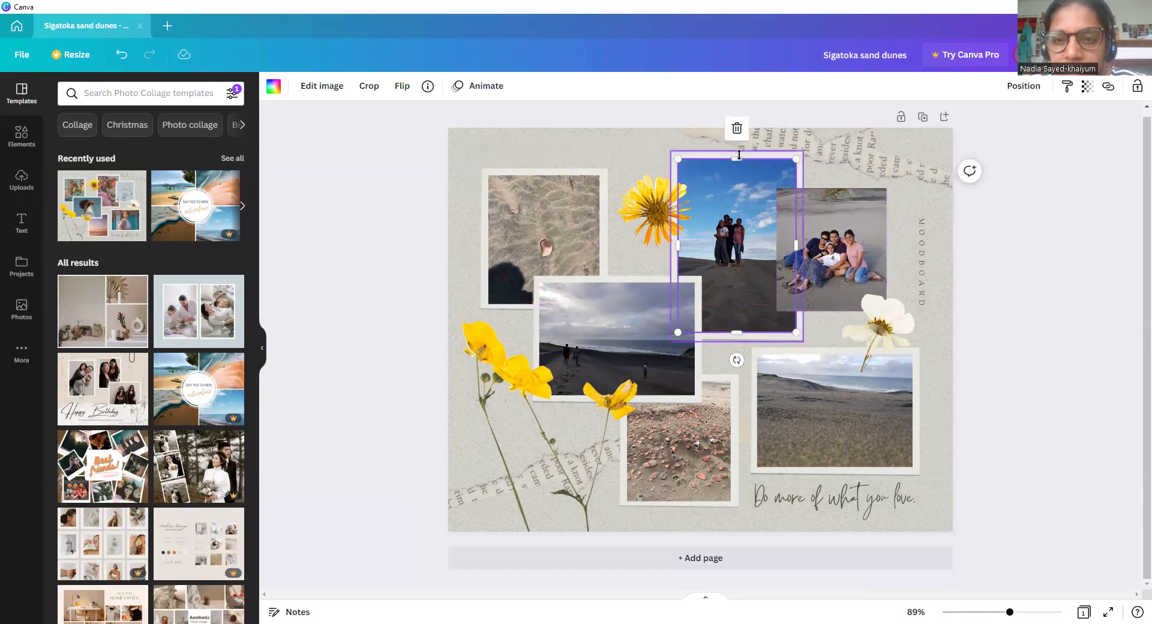
left_click_drag(739, 152, 738, 144)
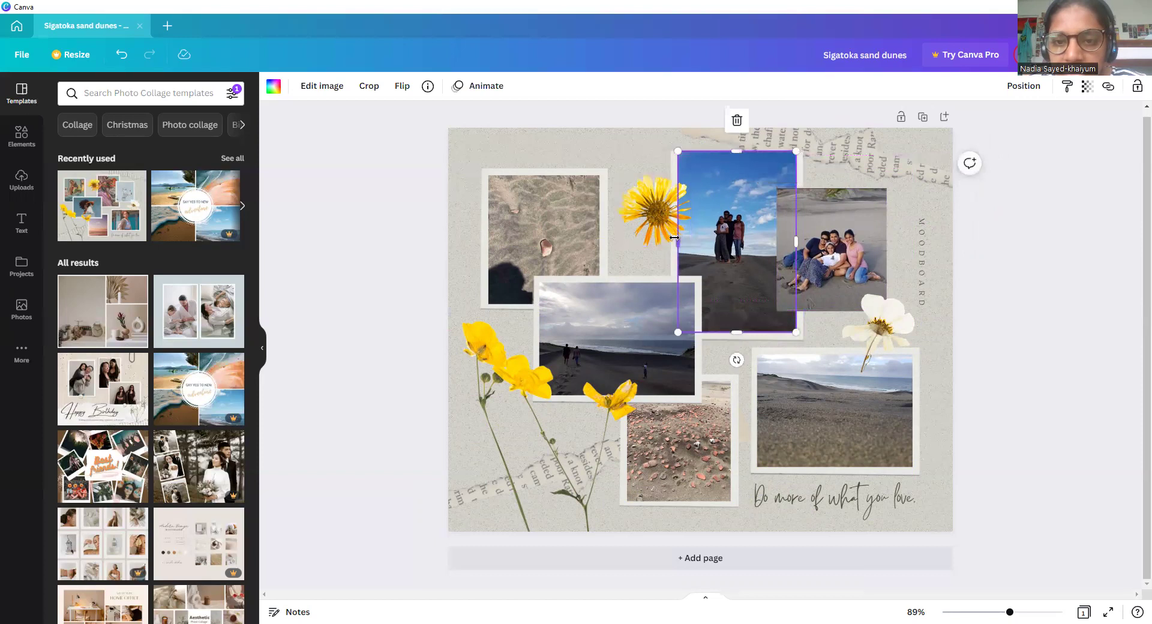
left_click_drag(672, 239, 665, 239)
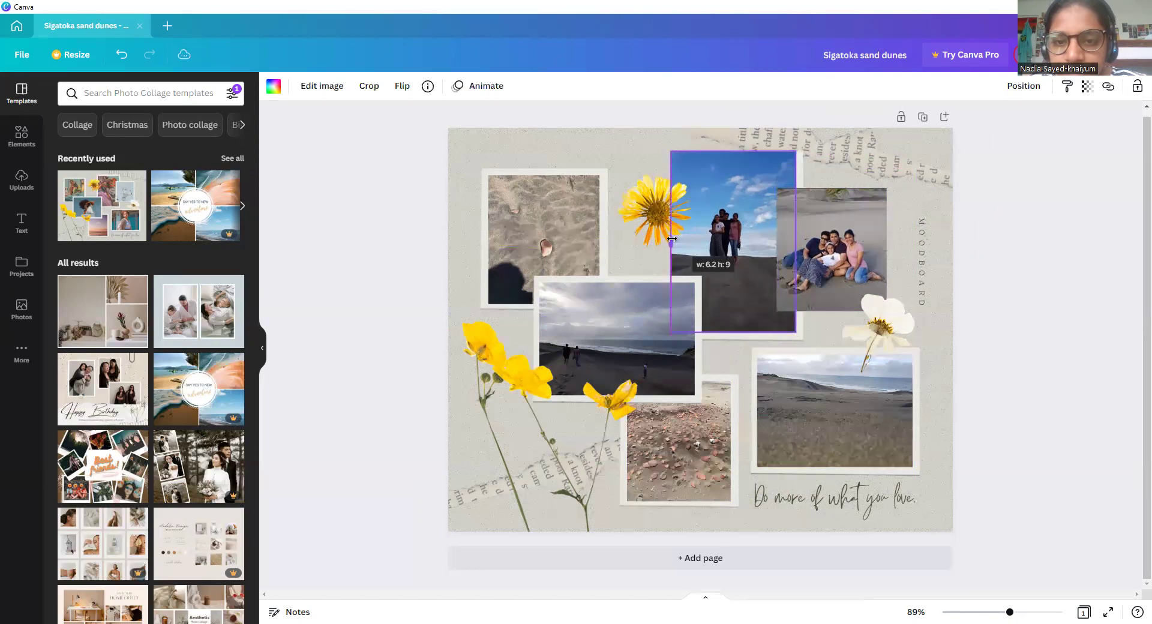
left_click_drag(797, 243, 804, 243)
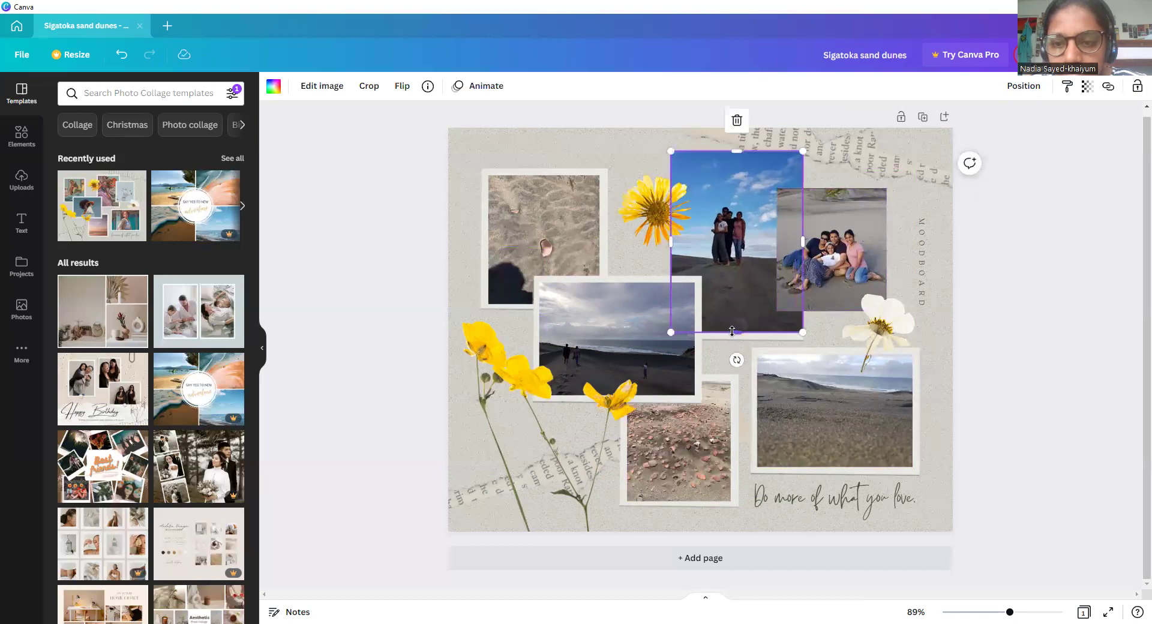
left_click_drag(732, 332, 734, 340)
left_click(736, 363)
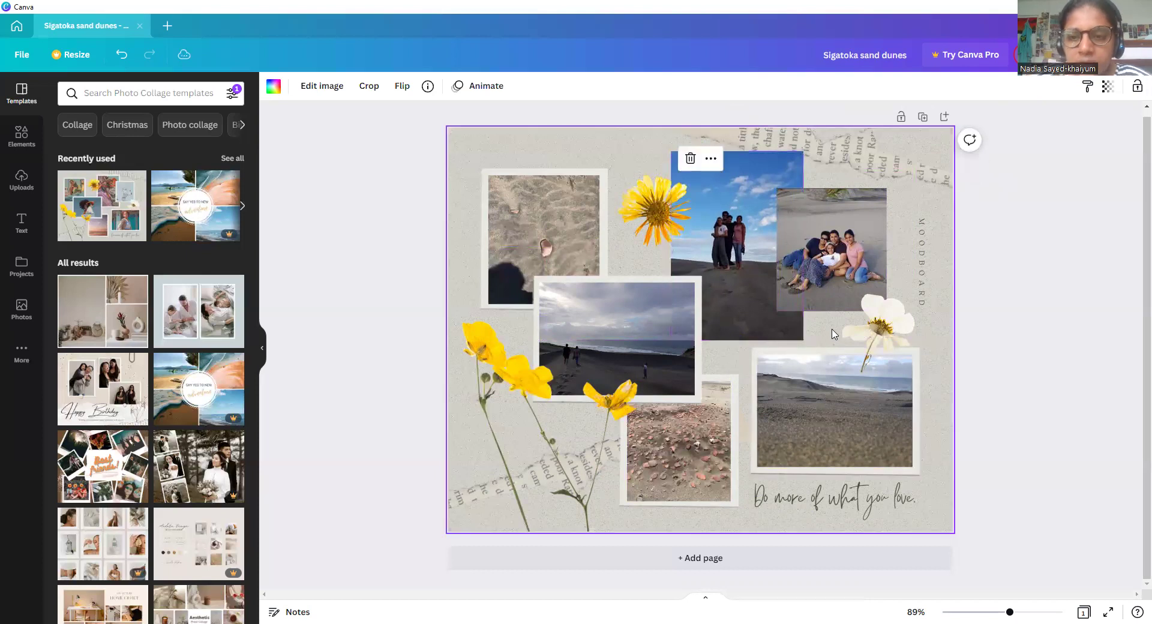
Extend the dunes and sea landscape photo above the "Do more of what you love." text on all four sides to cover its white border
left_click(794, 379)
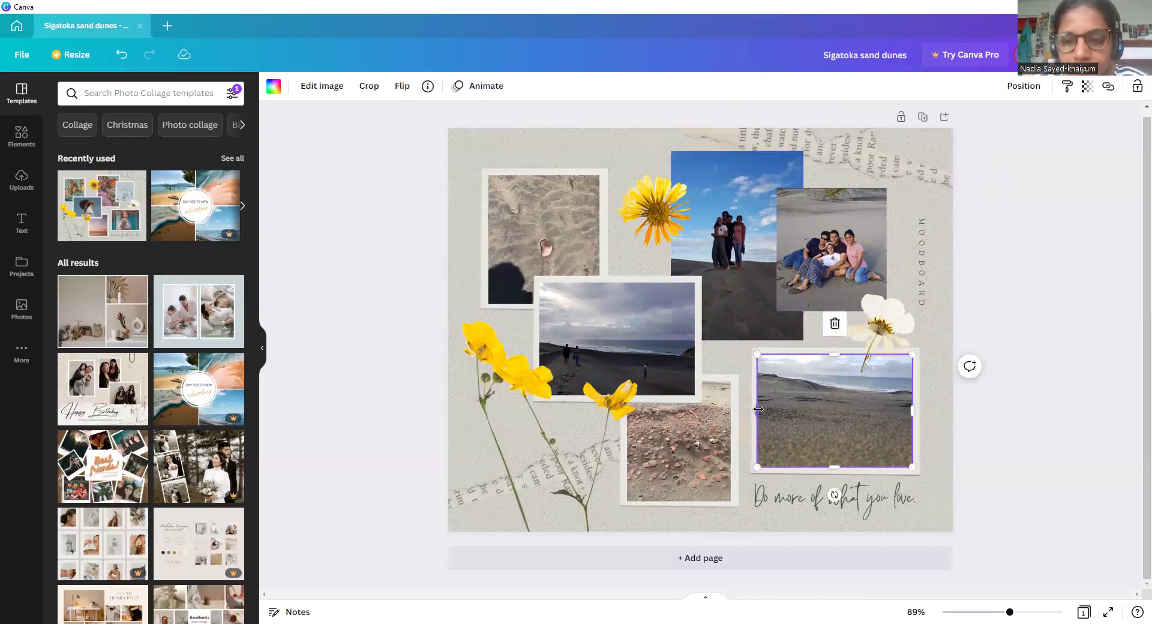
left_click_drag(756, 409, 750, 409)
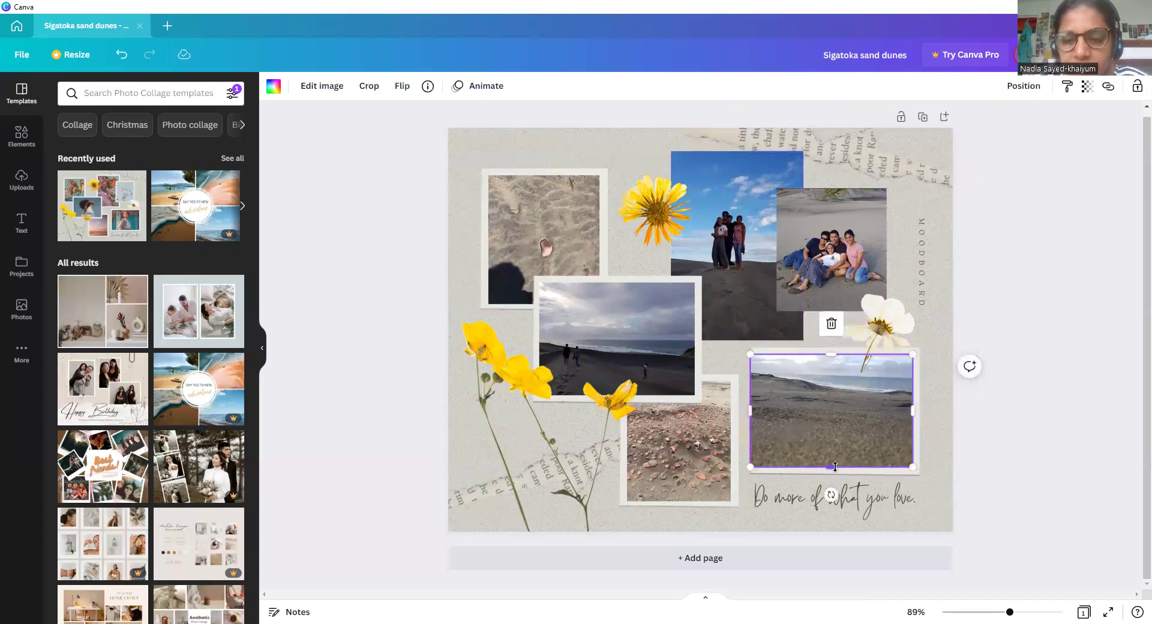
left_click_drag(834, 471, 833, 479)
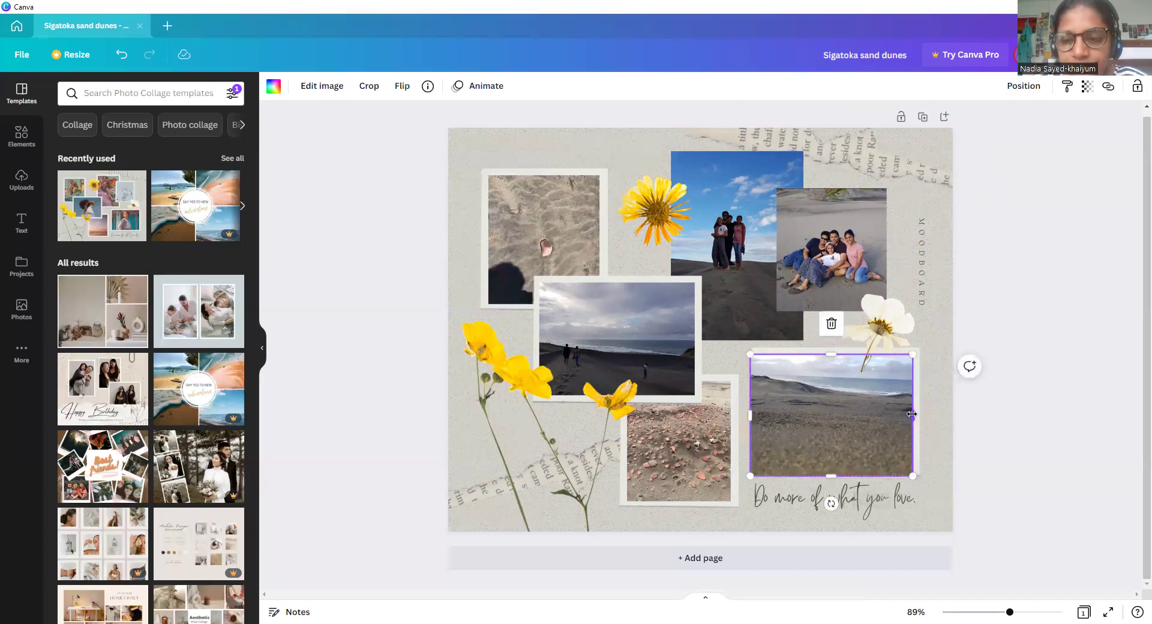
left_click_drag(913, 415, 919, 415)
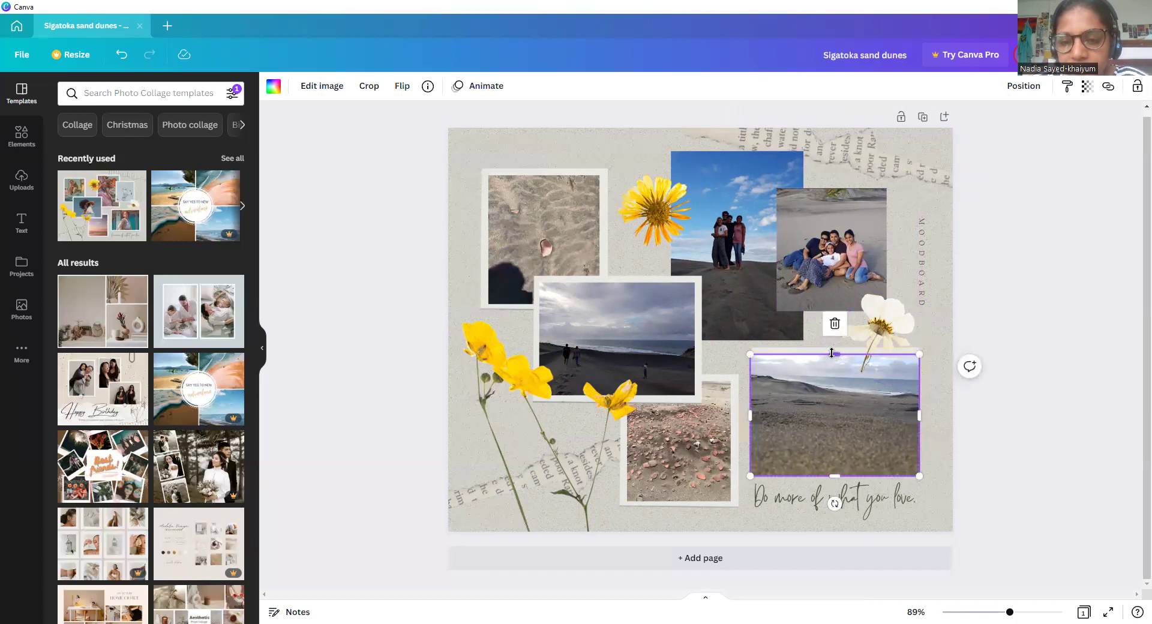
left_click_drag(831, 351, 830, 346)
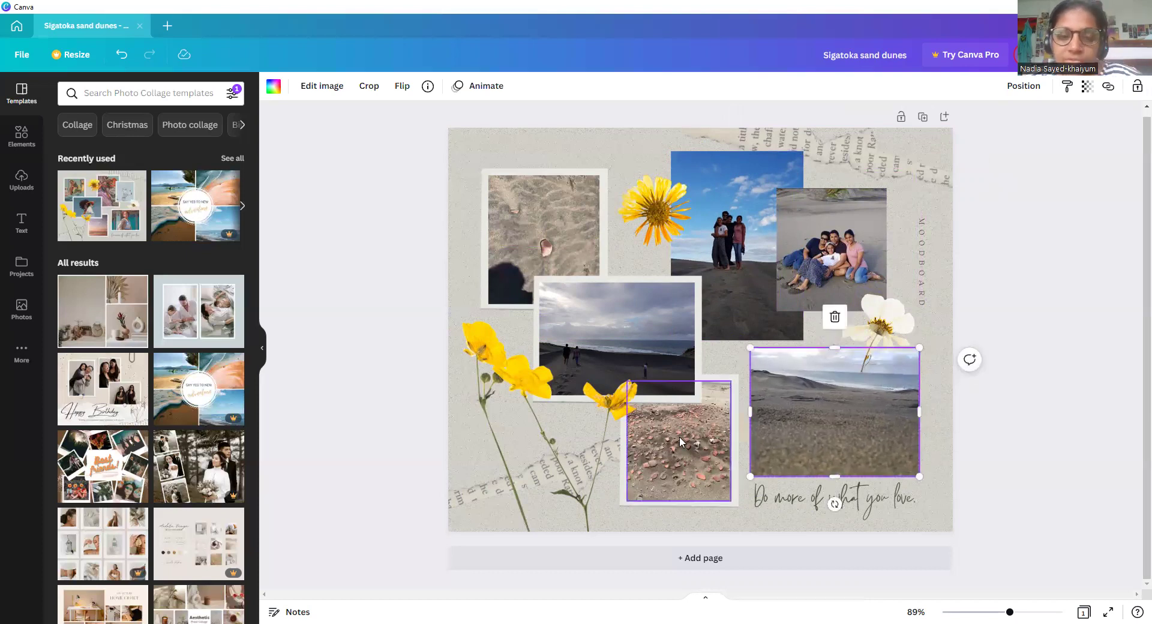
Extend the photo of scattered red shards on all four sides so it covers its white frame border
left_click(712, 436)
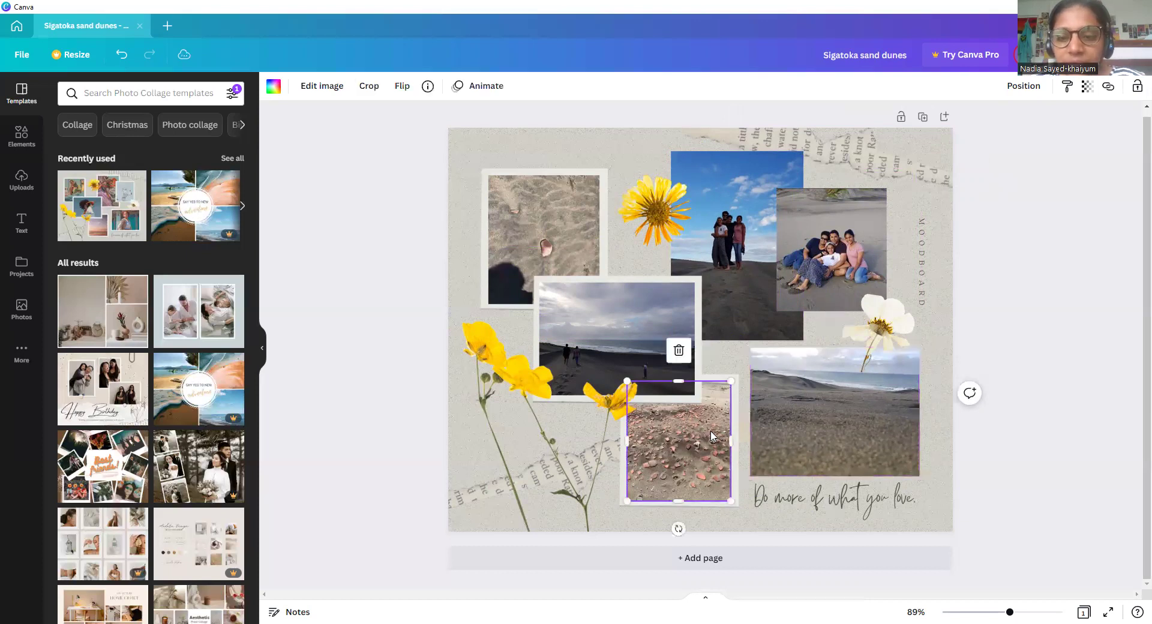
left_click_drag(743, 428, 751, 429)
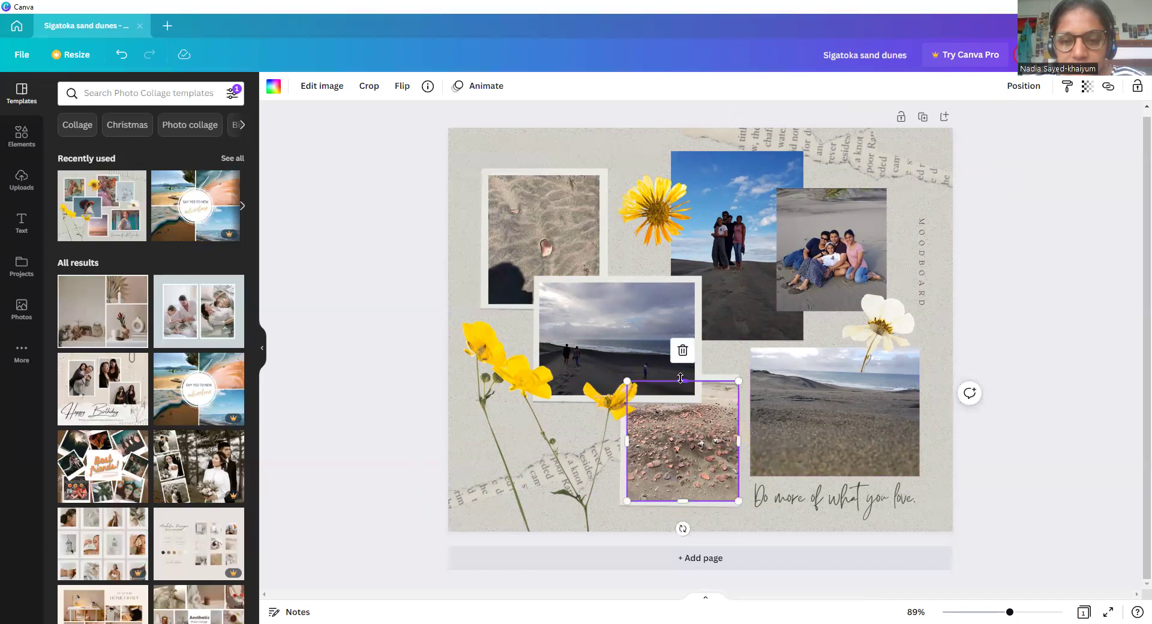
left_click_drag(681, 377, 681, 375)
left_click_drag(623, 437, 616, 437)
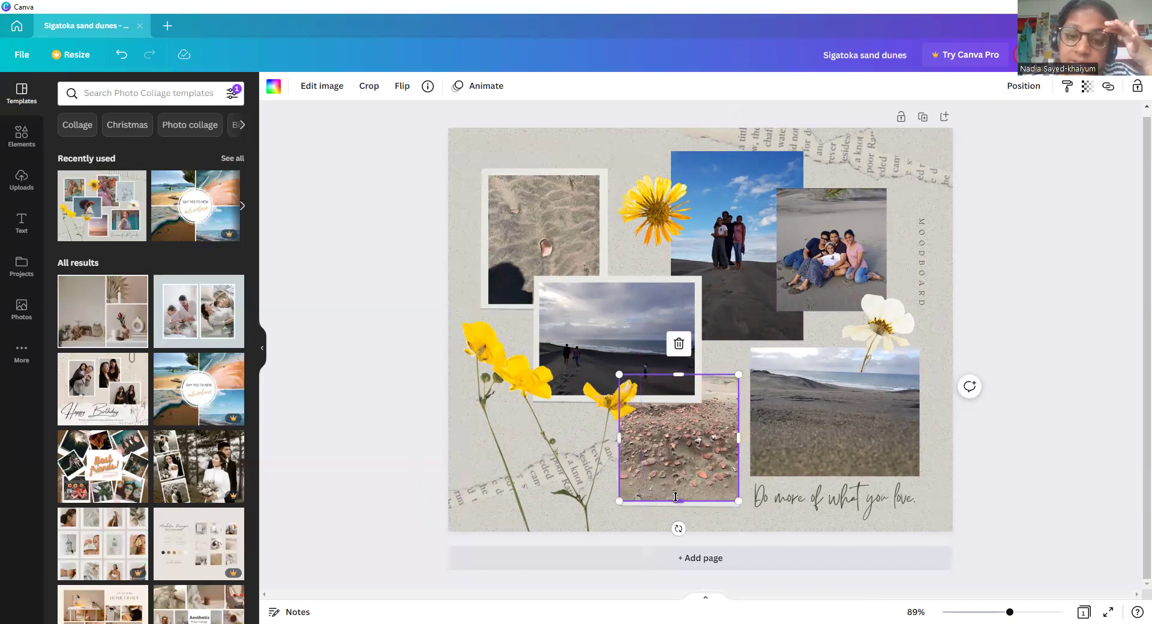
left_click_drag(679, 500, 678, 507)
Extend the cloudy beach photo with the distant walkers on all four sides to cover its white border
left_click(611, 331)
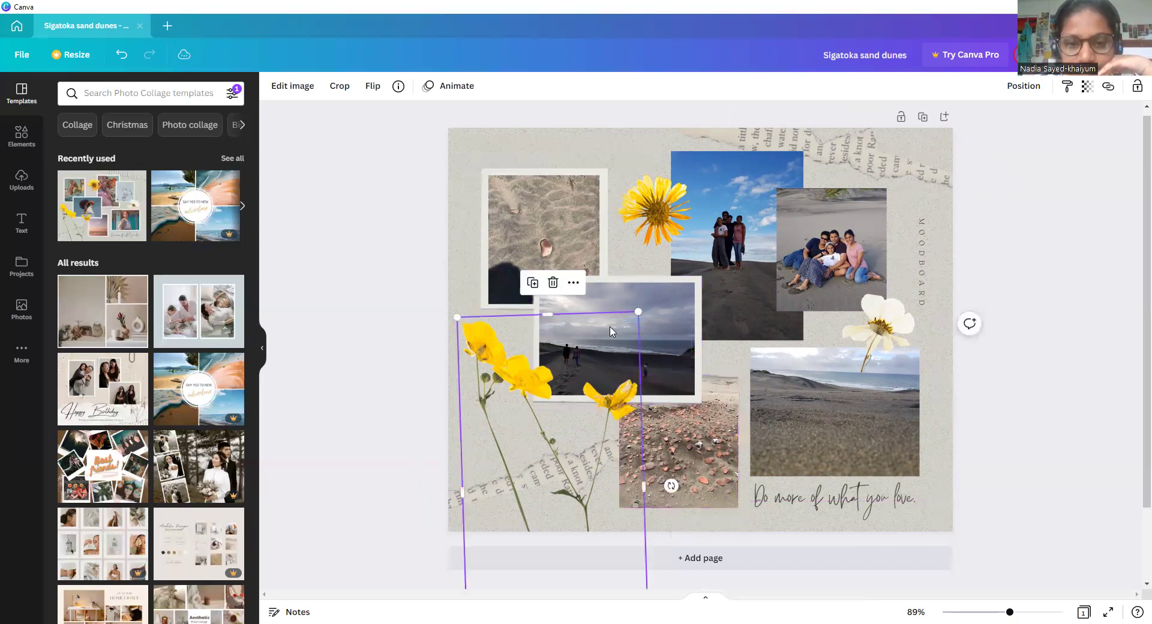
left_click(660, 310)
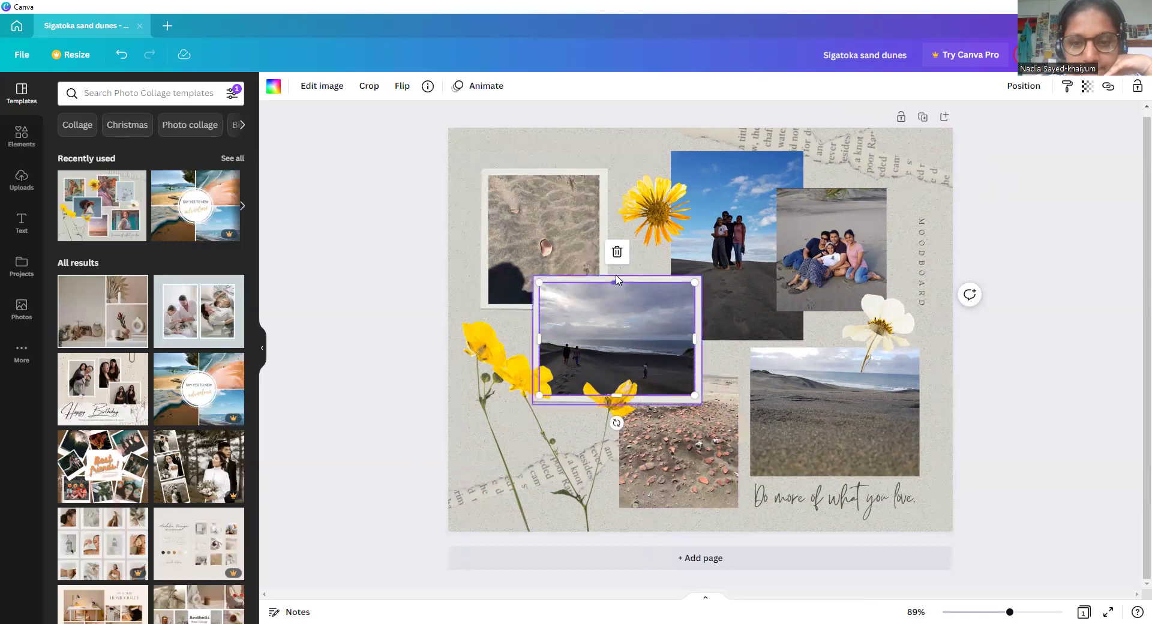
right_click(617, 276)
left_click(591, 312)
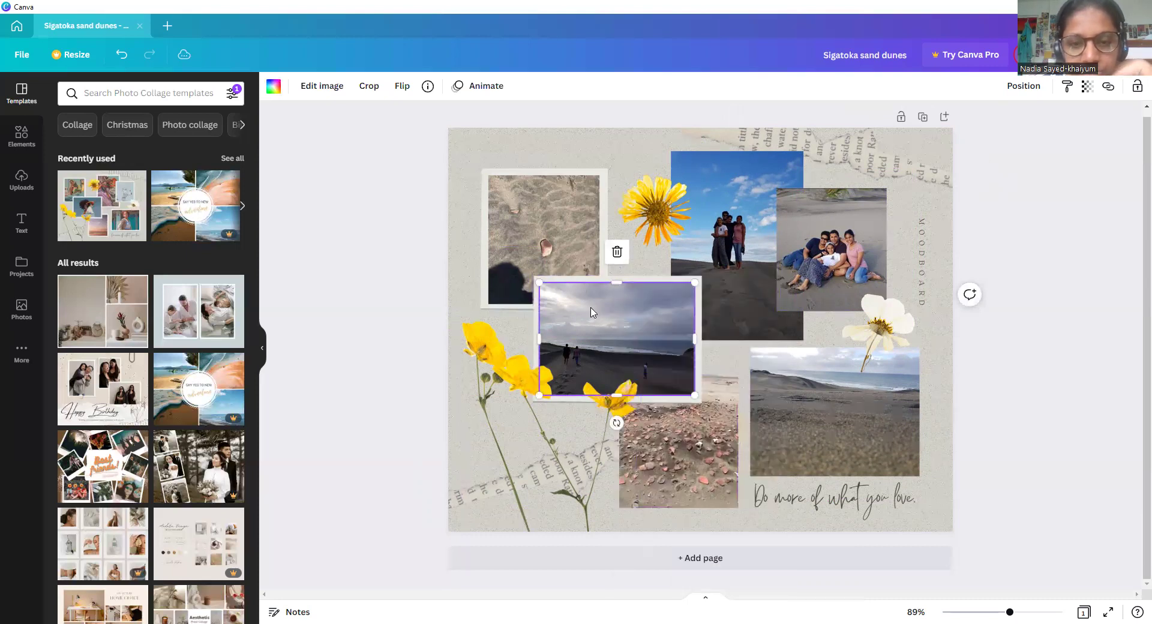
left_click_drag(618, 278, 618, 272)
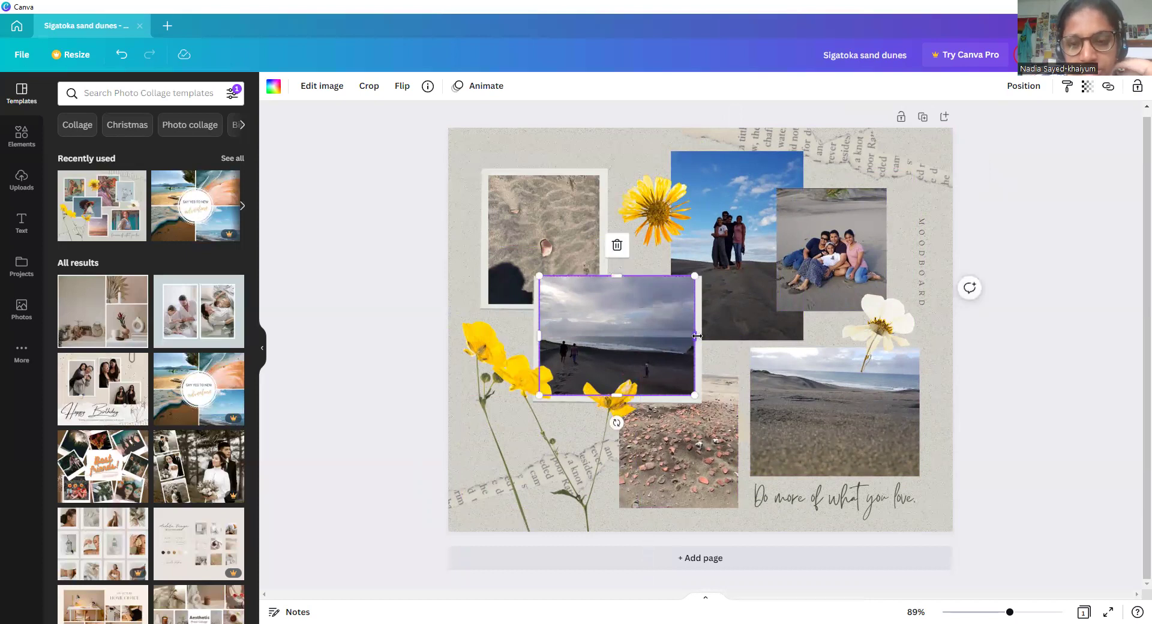
left_click_drag(697, 336, 701, 336)
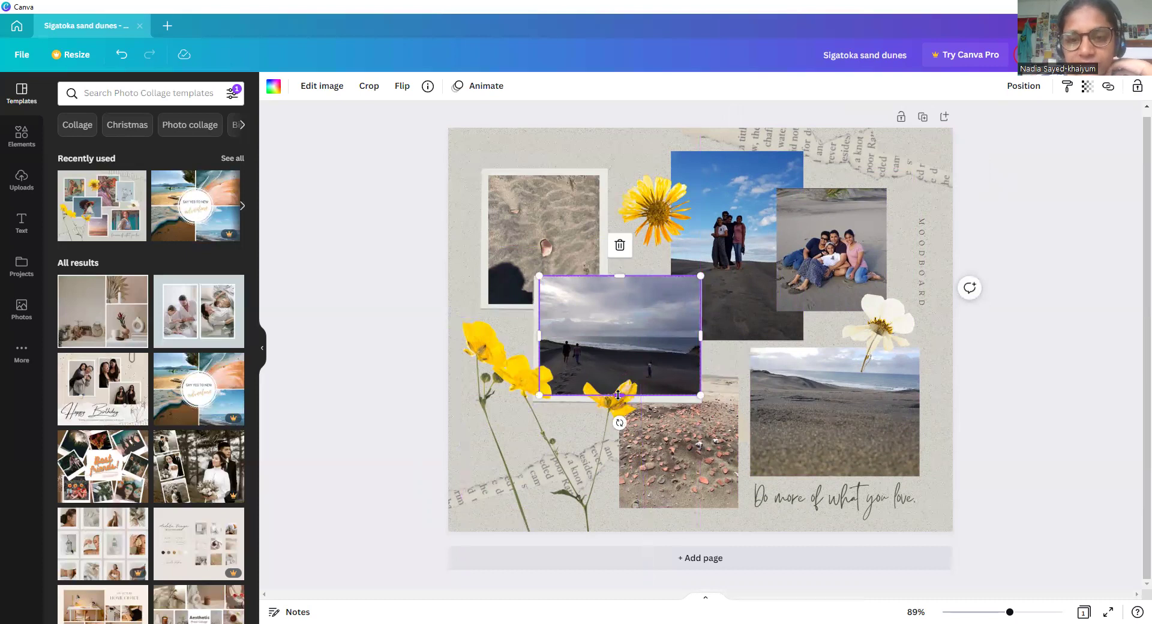
left_click_drag(618, 399, 619, 405)
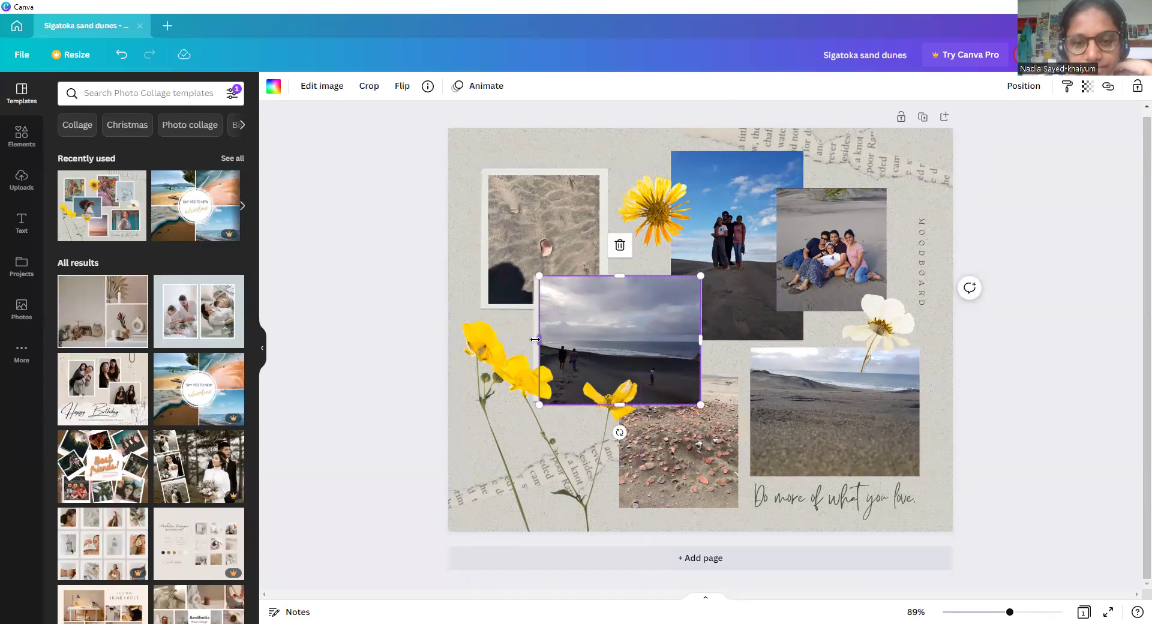
left_click_drag(533, 340, 532, 340)
Extend the sand photo with the single shard and shadow on all four sides to cover its white border
left_click(533, 266)
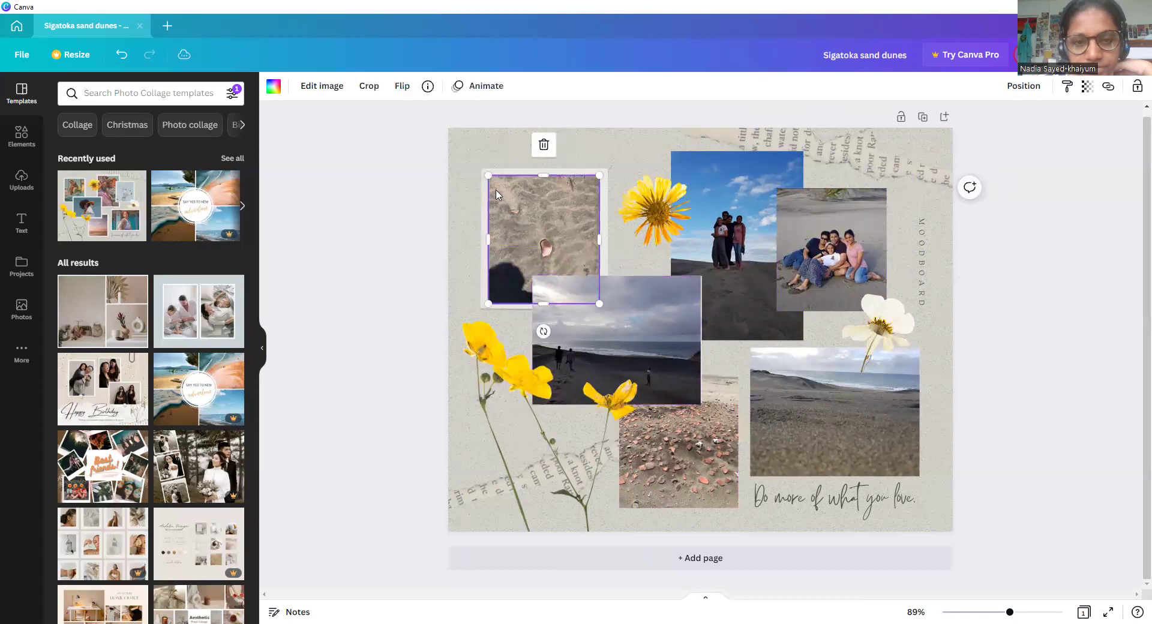
left_click_drag(488, 171, 544, 162)
left_click_drag(603, 234, 611, 234)
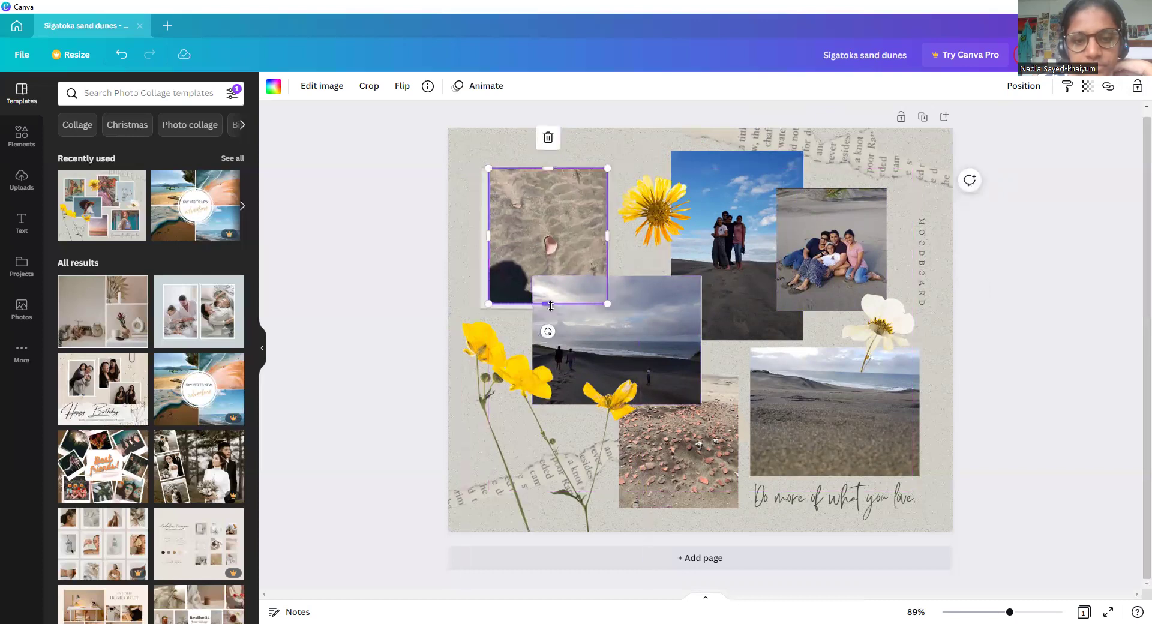
left_click_drag(551, 307, 551, 315)
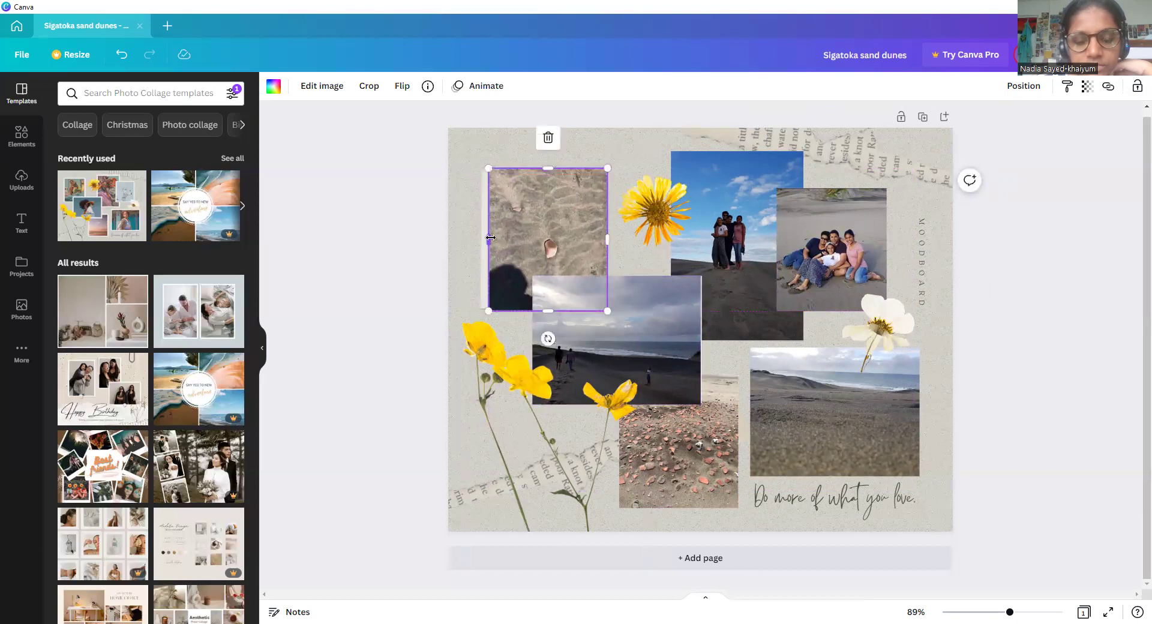
left_click_drag(489, 238, 480, 238)
left_click(624, 243)
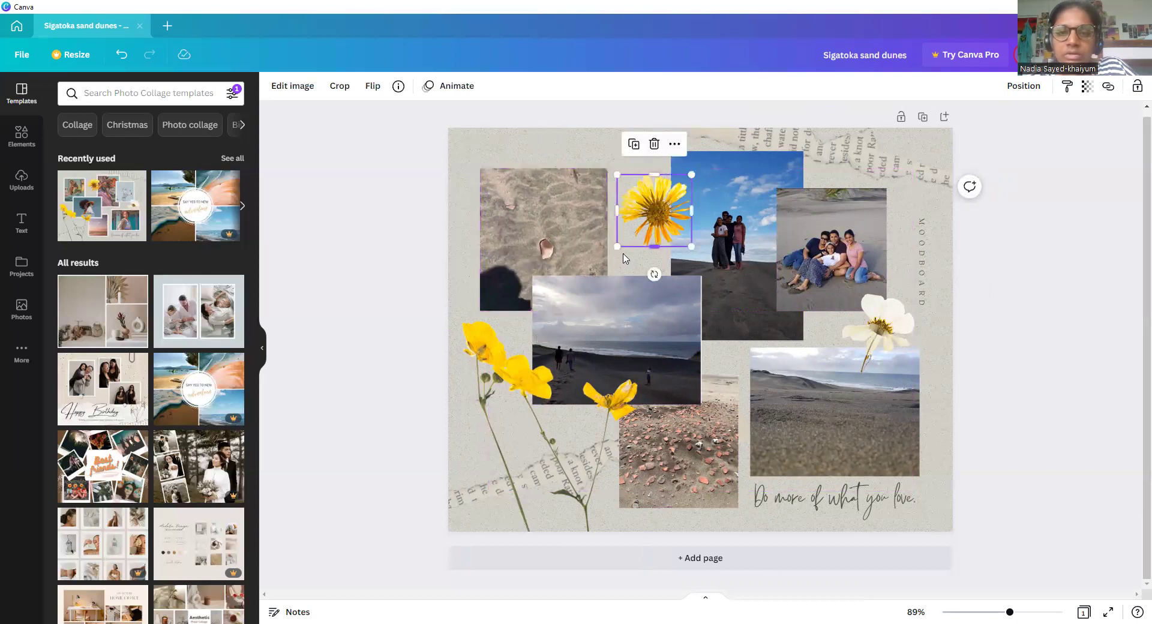
left_click(816, 332)
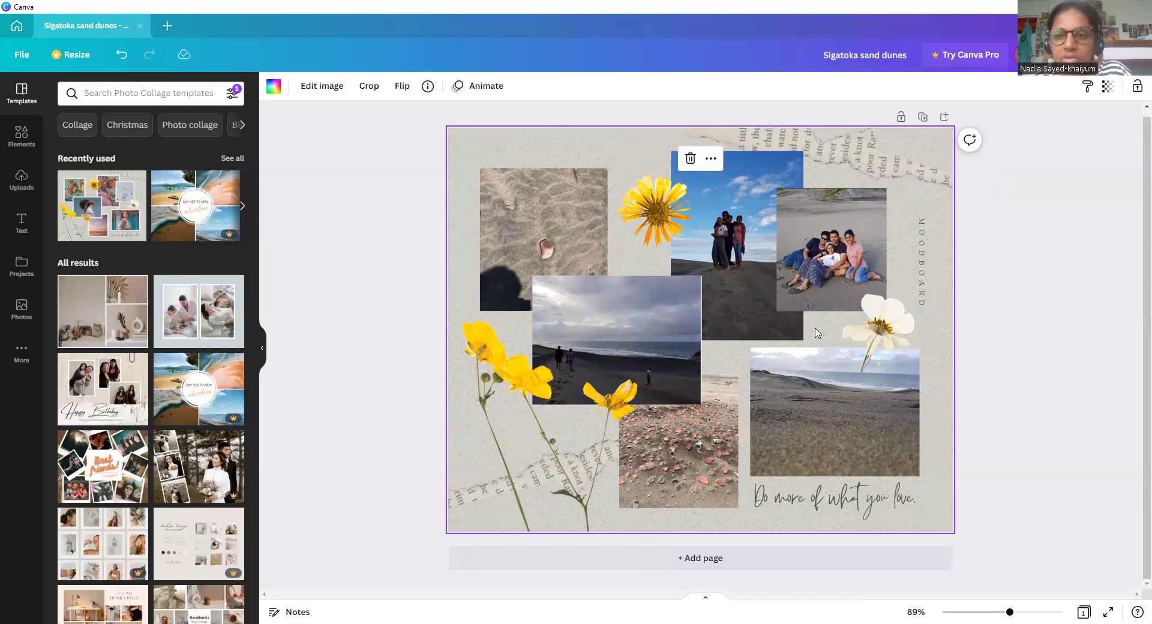
Widen the cloudy beach photo slightly at its right edge to cover the last sliver of white border
left_click(671, 315)
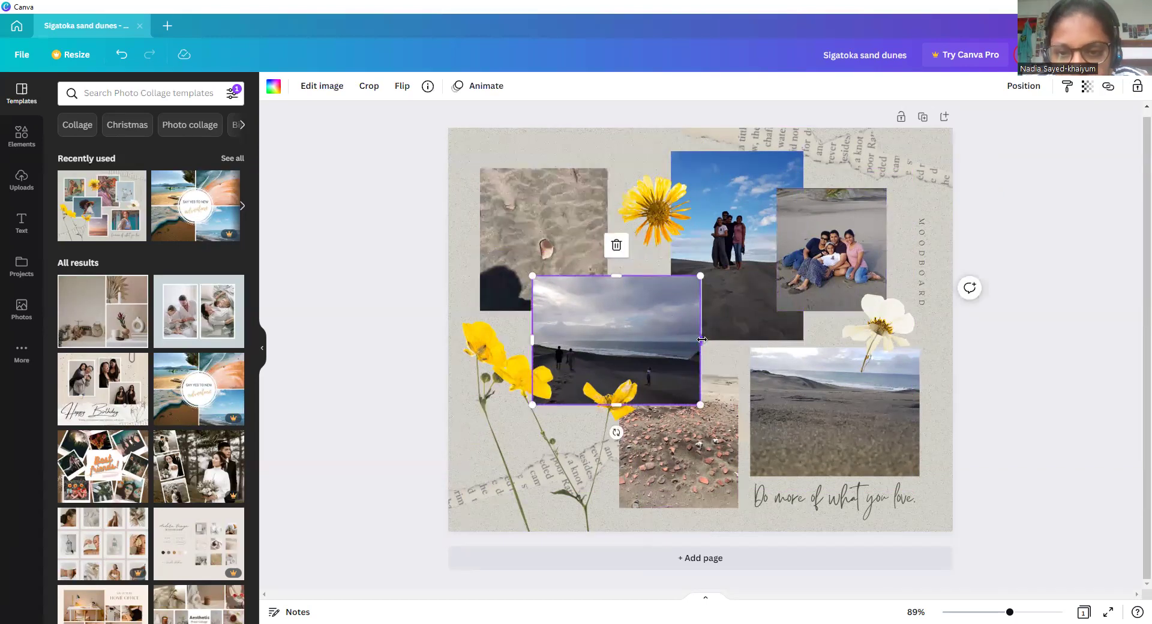
left_click_drag(703, 339, 704, 339)
left_click(739, 352)
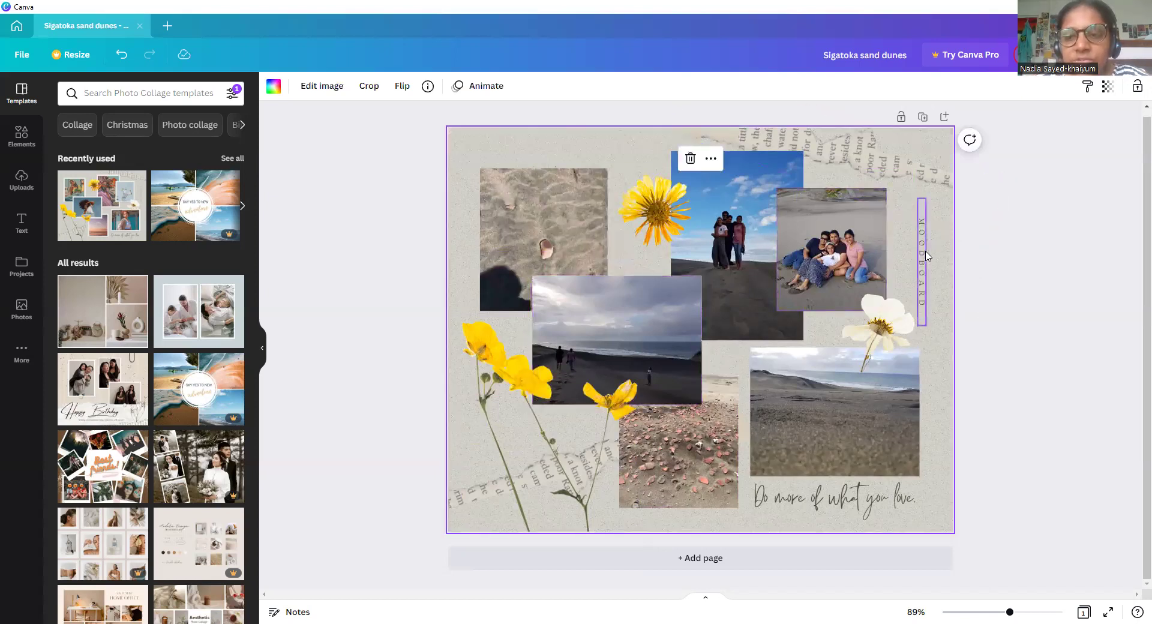
left_click(1007, 271)
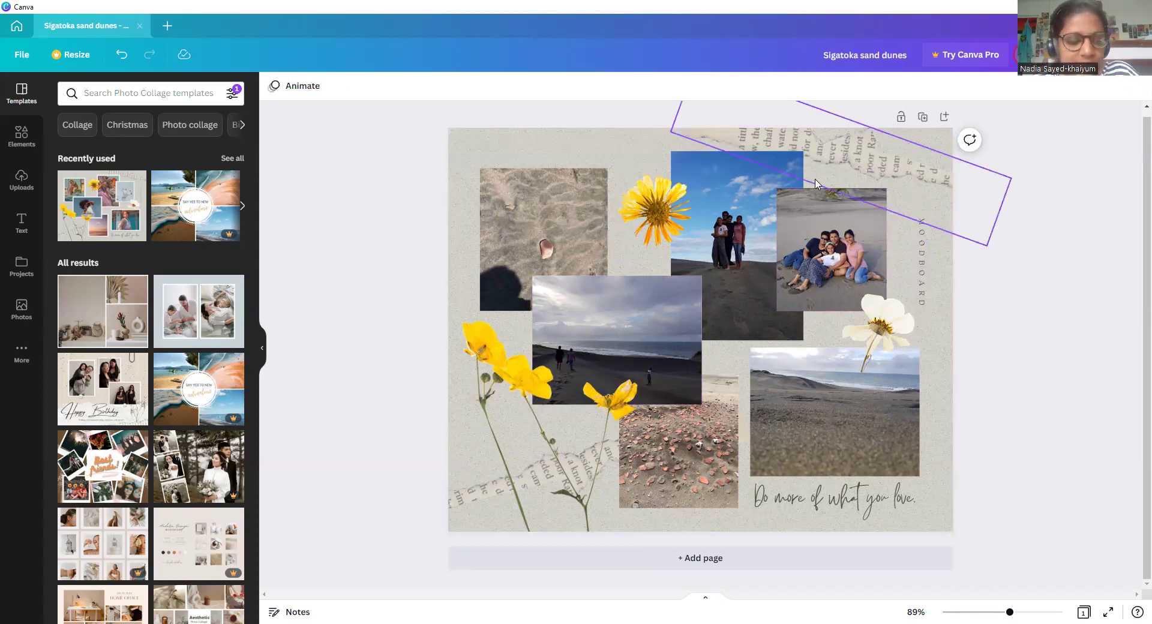
Delete both torn newsprint strips, the long-stemmed yellow flowers and the vertical "MOODBOARD" text from the collage
left_click(843, 140)
key("Escape")
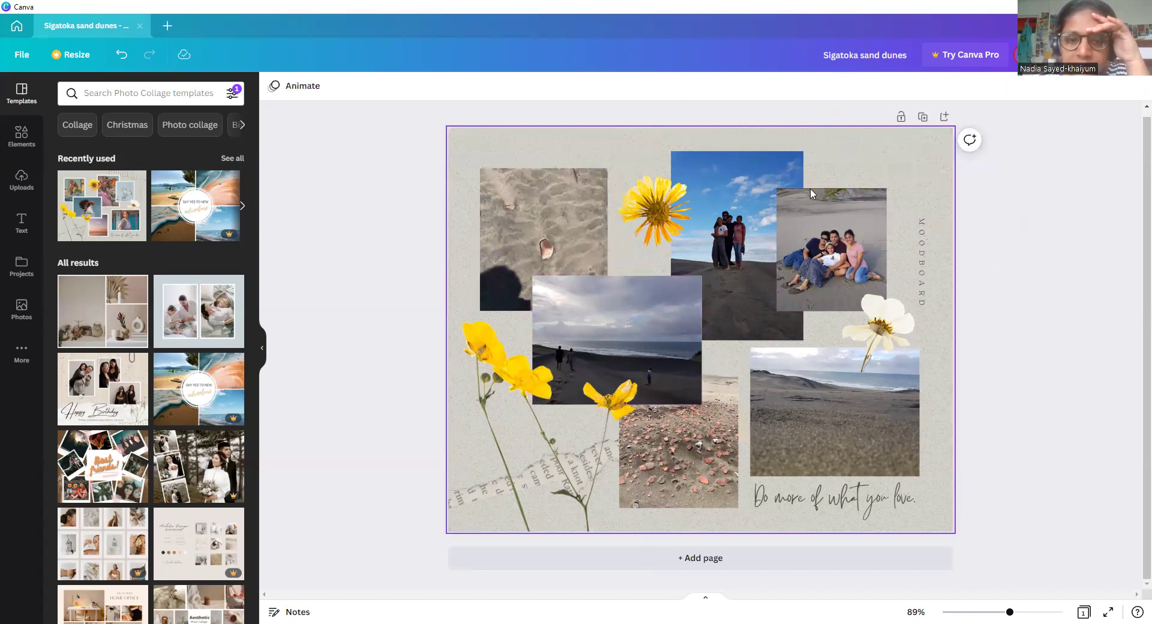
left_click(529, 489)
key("Delete")
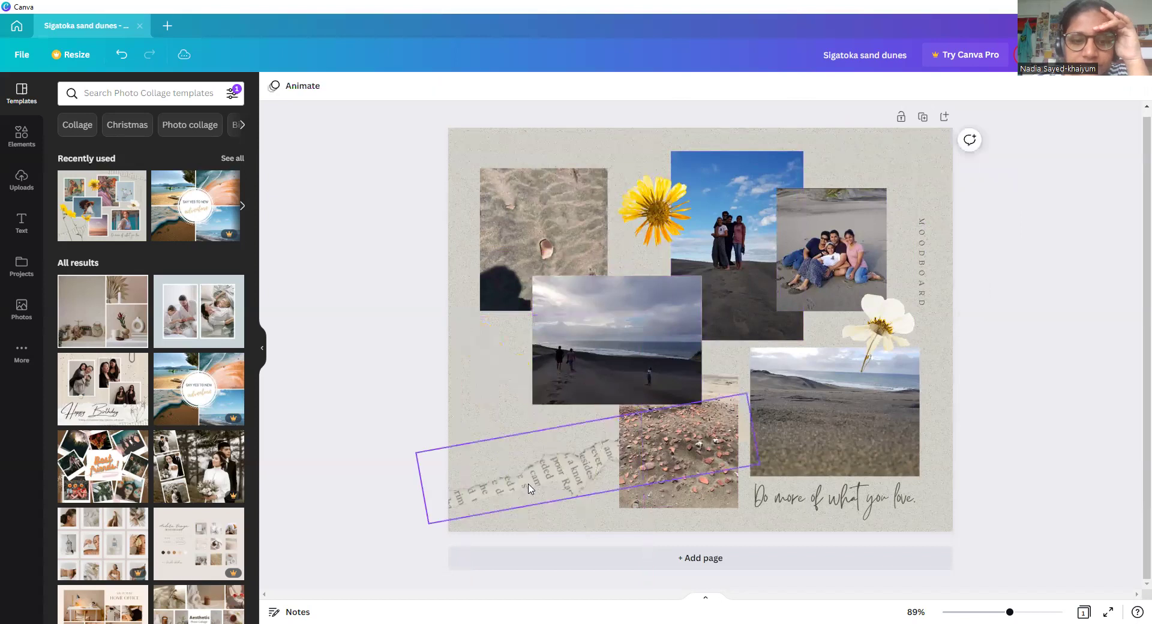
left_click(529, 489)
key("Delete")
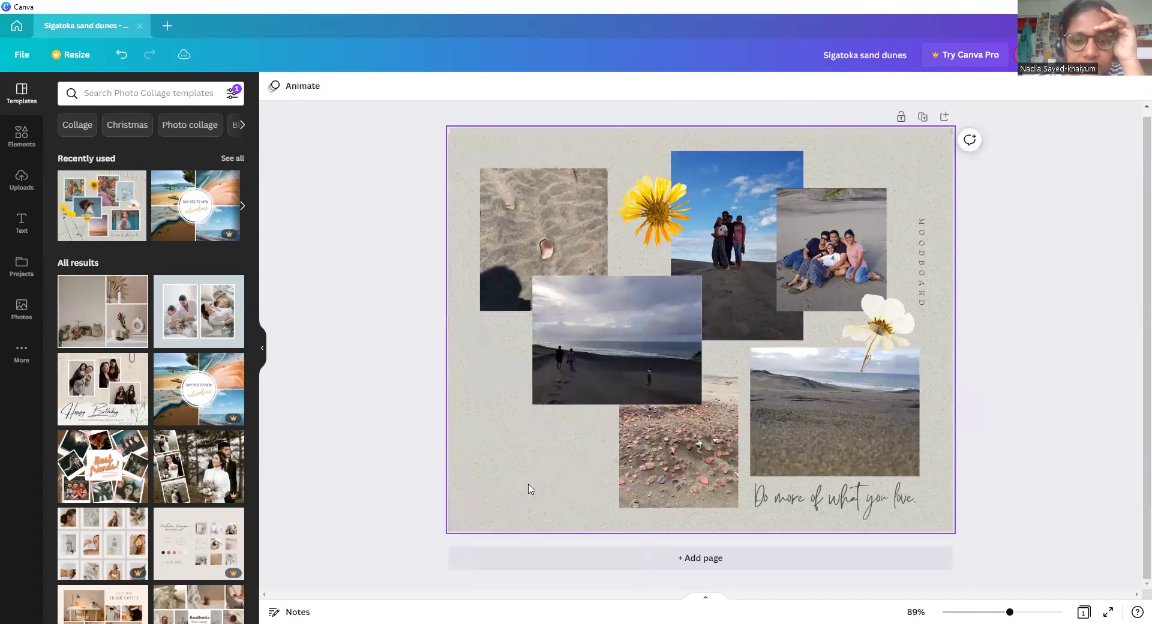
left_click(922, 273)
key("Delete")
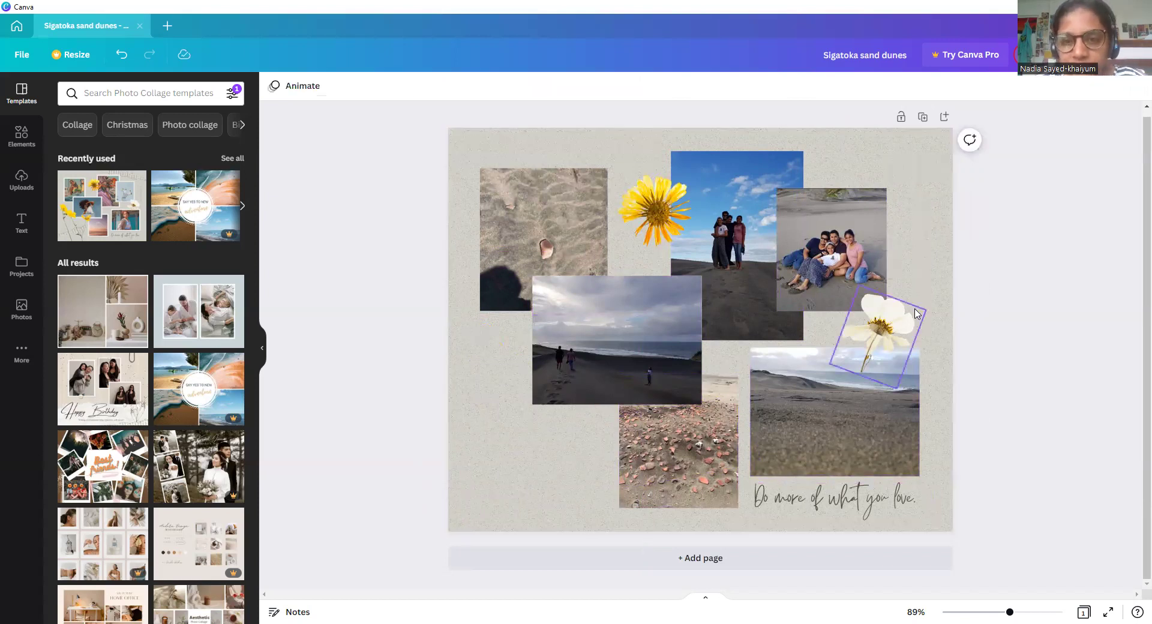
Replace the "Do more of what you love." text with "Sigatoka Sand dunes"
left_click(841, 506)
double_click(917, 496)
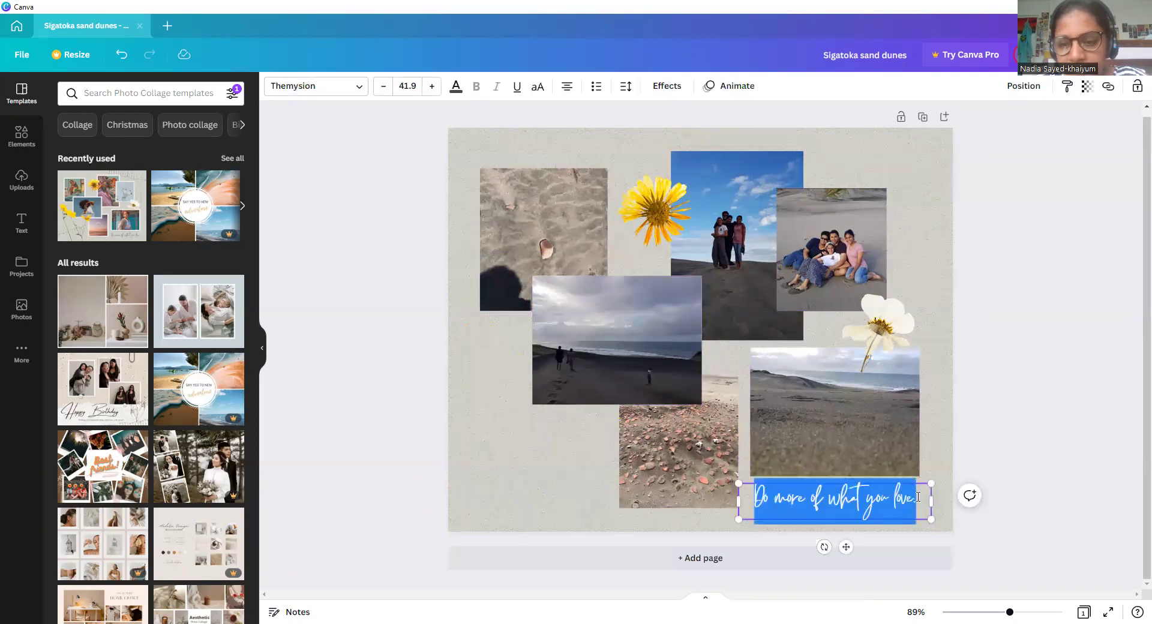
key("BackSpace")
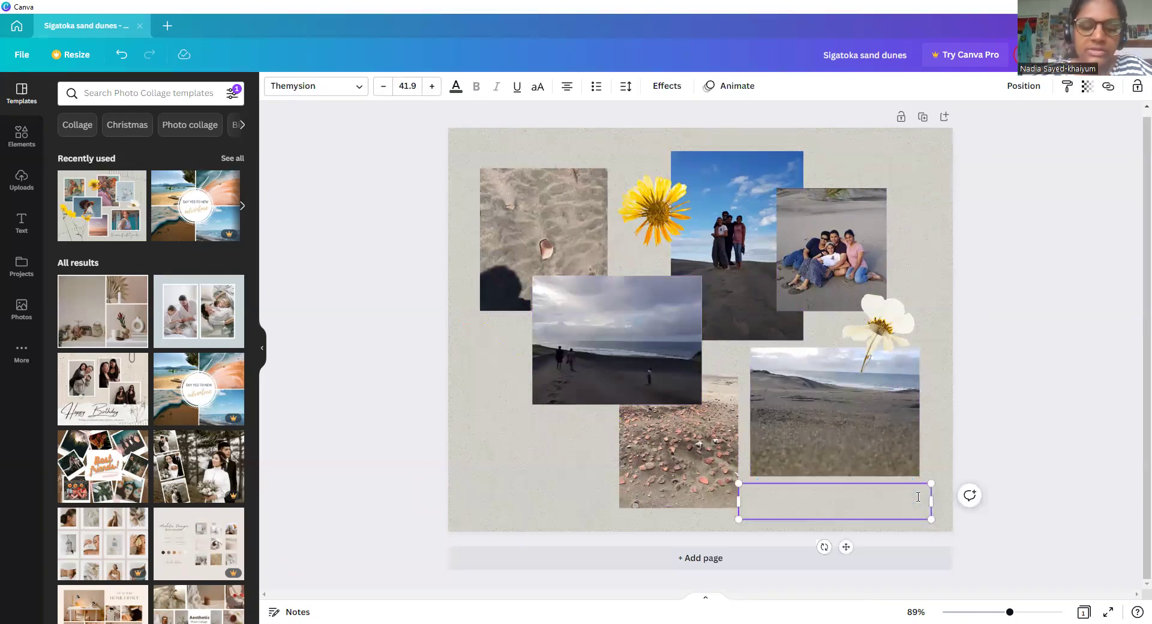
type("Sigatoka Sand dunes")
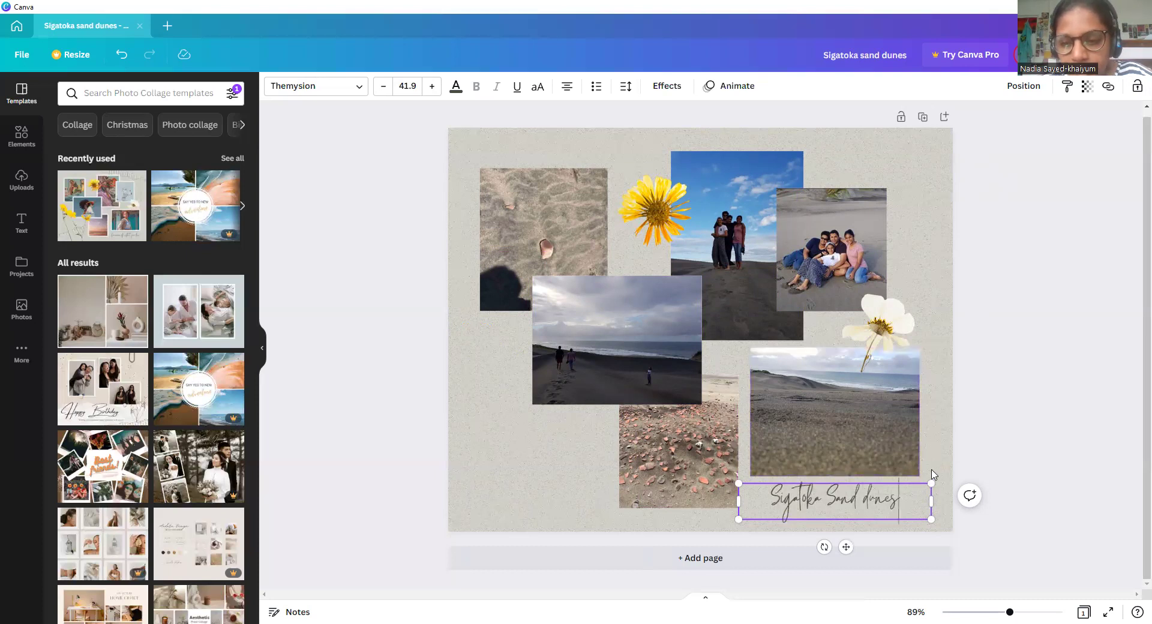
left_click(940, 452)
Add matching captions reading "2019-2022" above the seated family photo and "Pottery Shards ->" beside the red shards photo
left_click(892, 505)
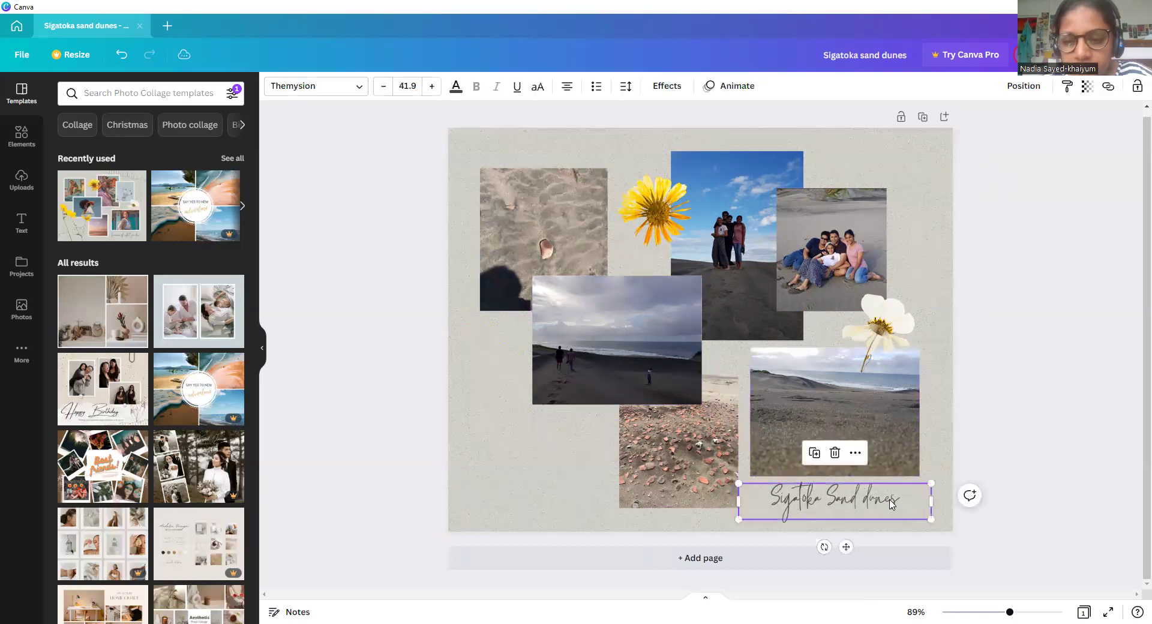
left_click(887, 498)
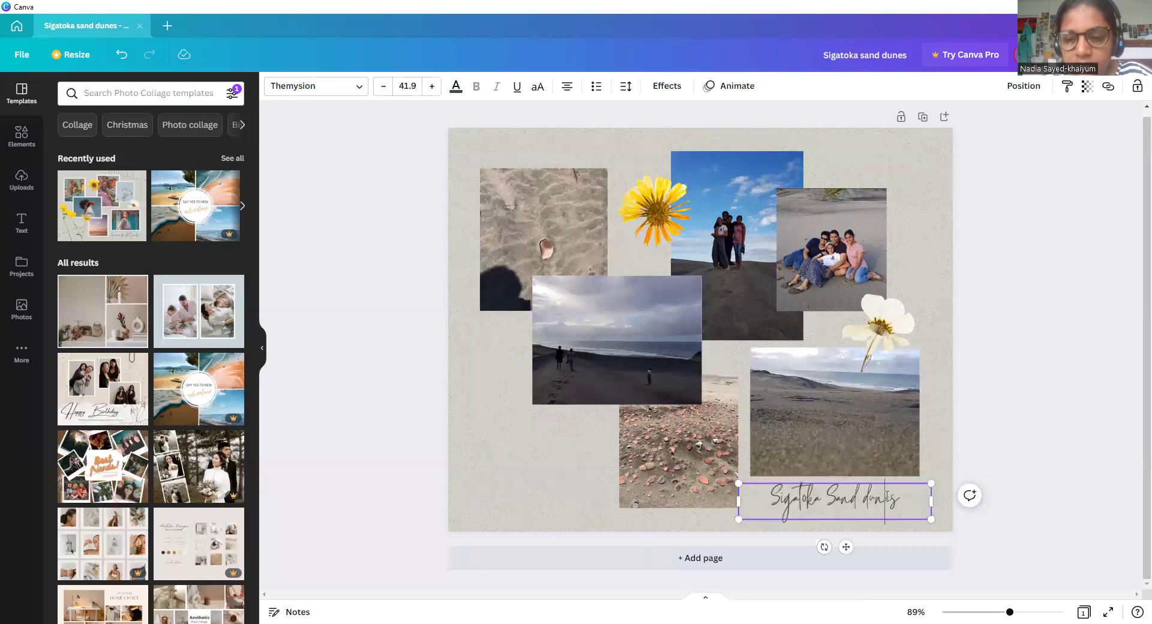
left_click(945, 472)
left_click(890, 501)
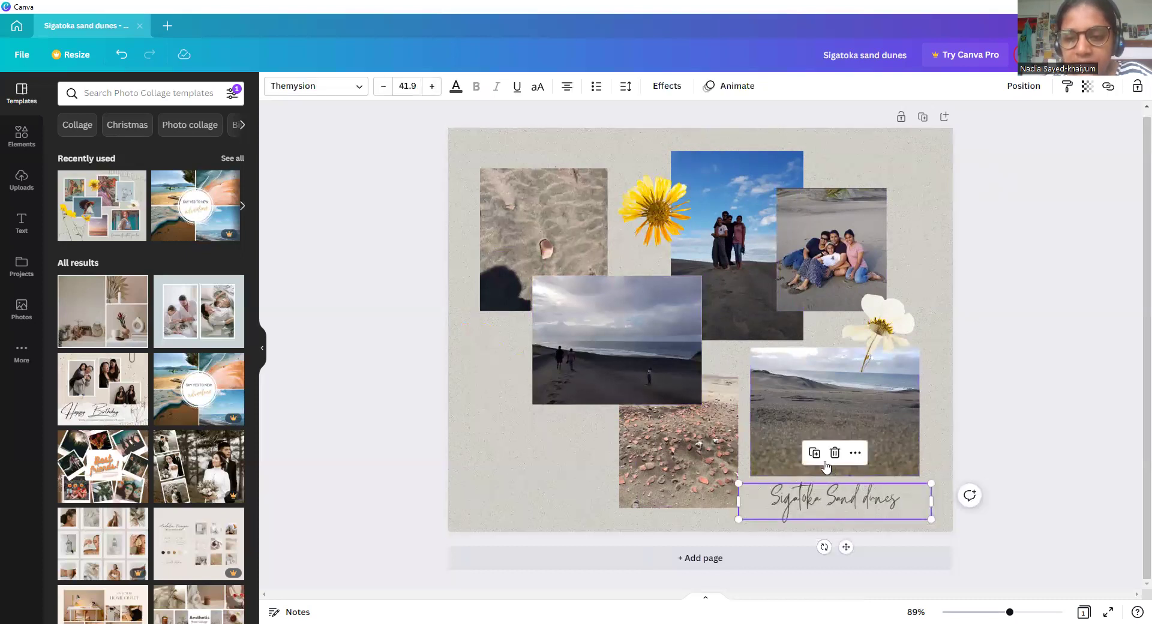
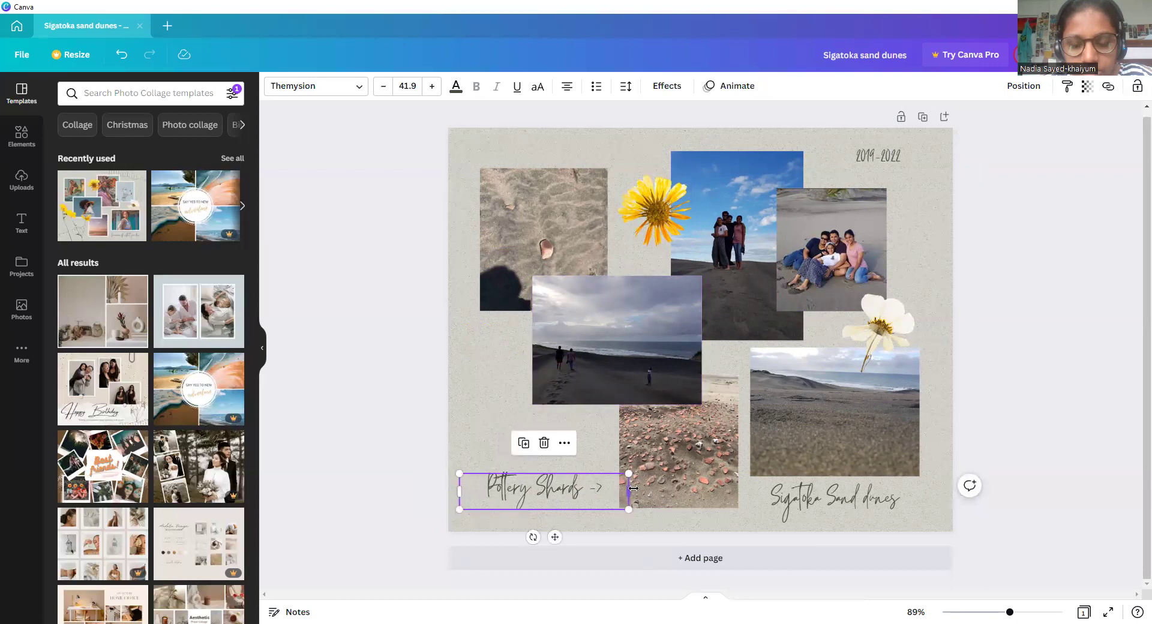
left_click(597, 437)
Duplicate the yellow flower and place the copy above the "Pottery Shards ->" caption, beside the shards photo
left_click(651, 199)
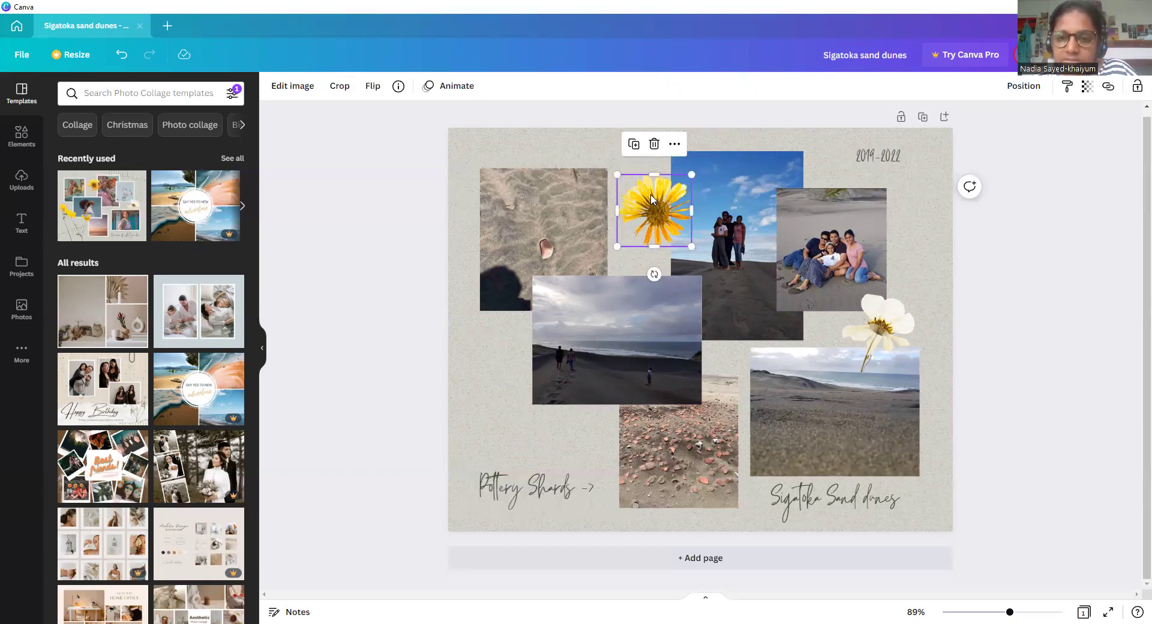
right_click(651, 198)
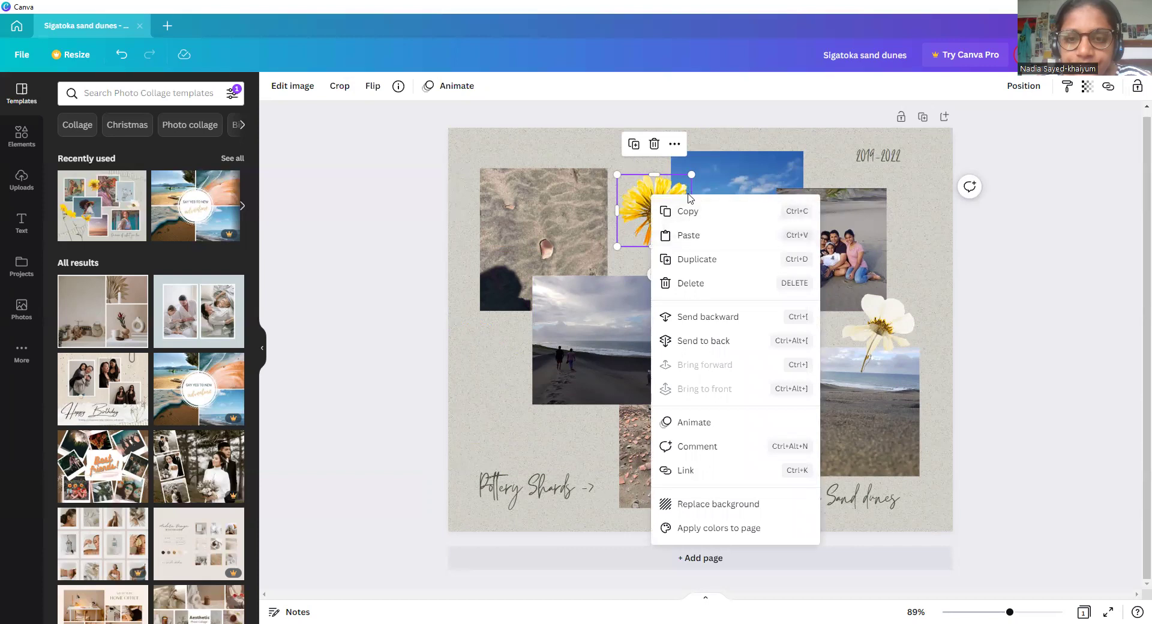
left_click(679, 259)
left_click_drag(637, 249, 546, 454)
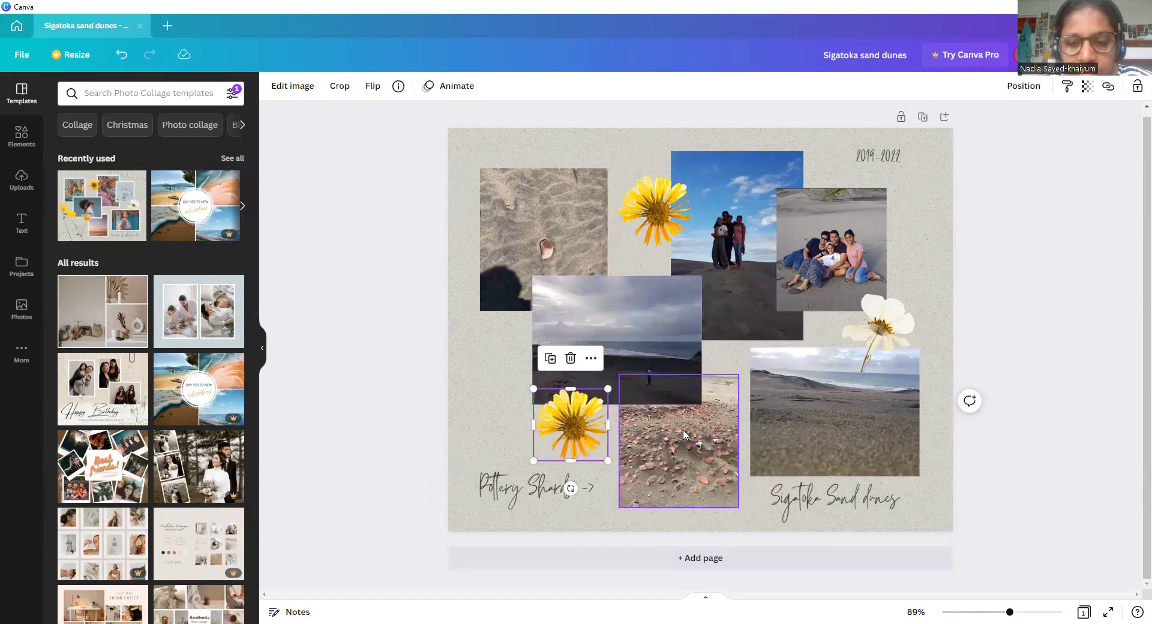
left_click_drag(683, 433, 685, 457)
mouse_move(717, 406)
left_mouse_down()
mouse_move(724, 414)
mouse_move(726, 401)
mouse_move(729, 429)
mouse_move(726, 409)
mouse_move(730, 419)
left_mouse_up()
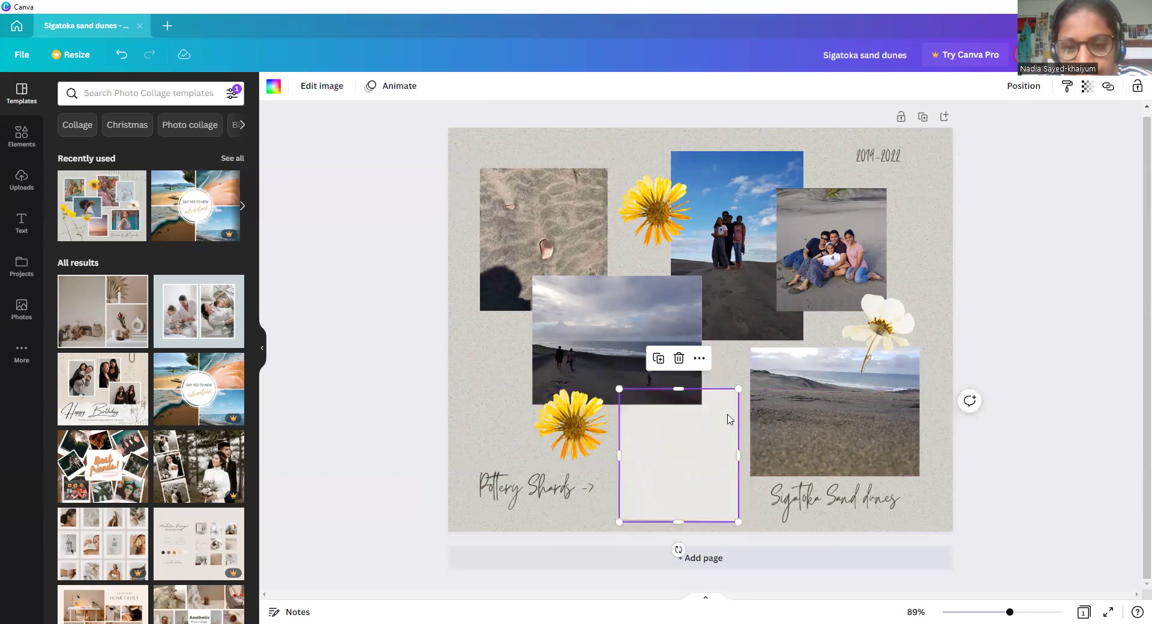
left_click(125, 54)
left_click(125, 54)
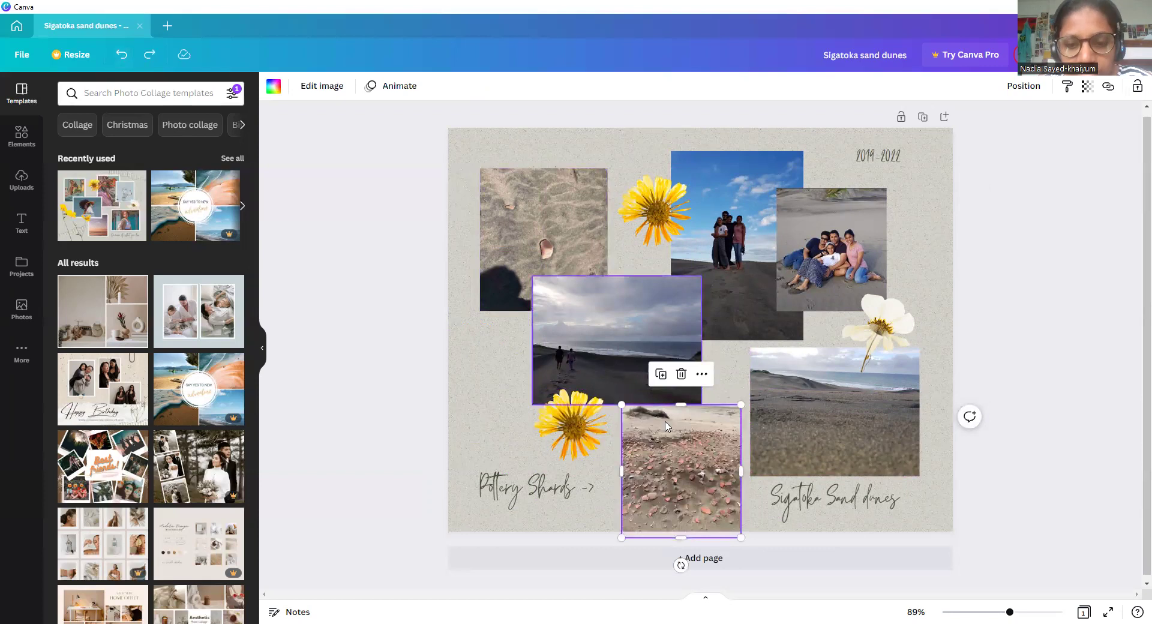
Move the red shards photo and its white frame lower and slightly right, beneath the cloudy beach photo
left_click_drag(678, 432, 661, 314)
left_click(669, 470)
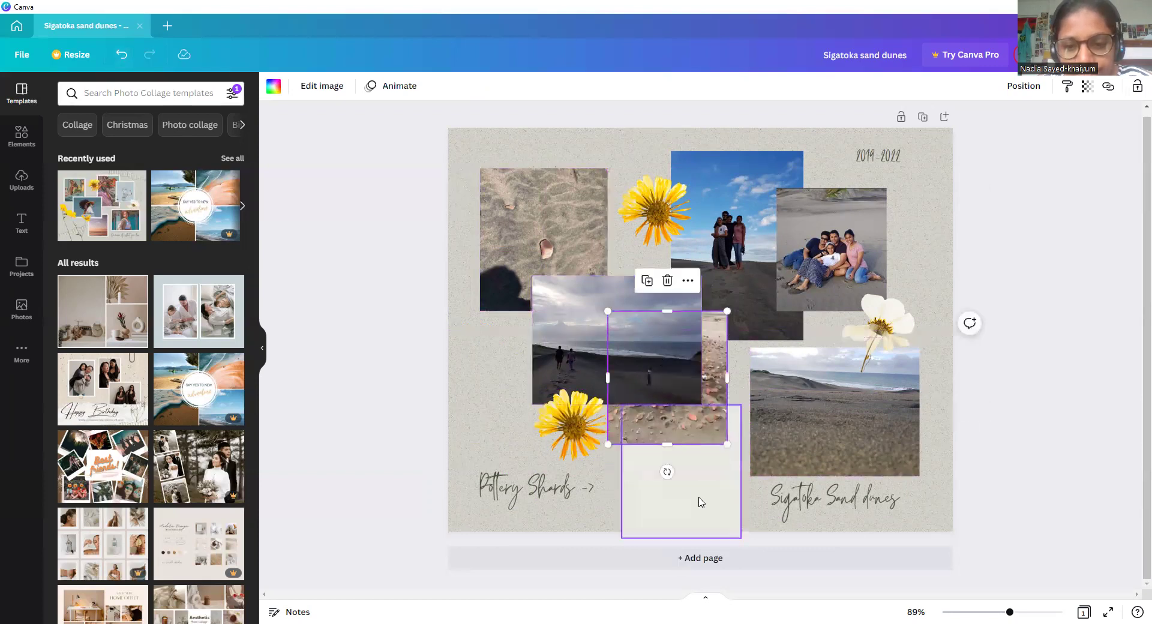
left_click_drag(666, 468, 712, 491)
left_click_drag(719, 340, 742, 425)
left_click(736, 379)
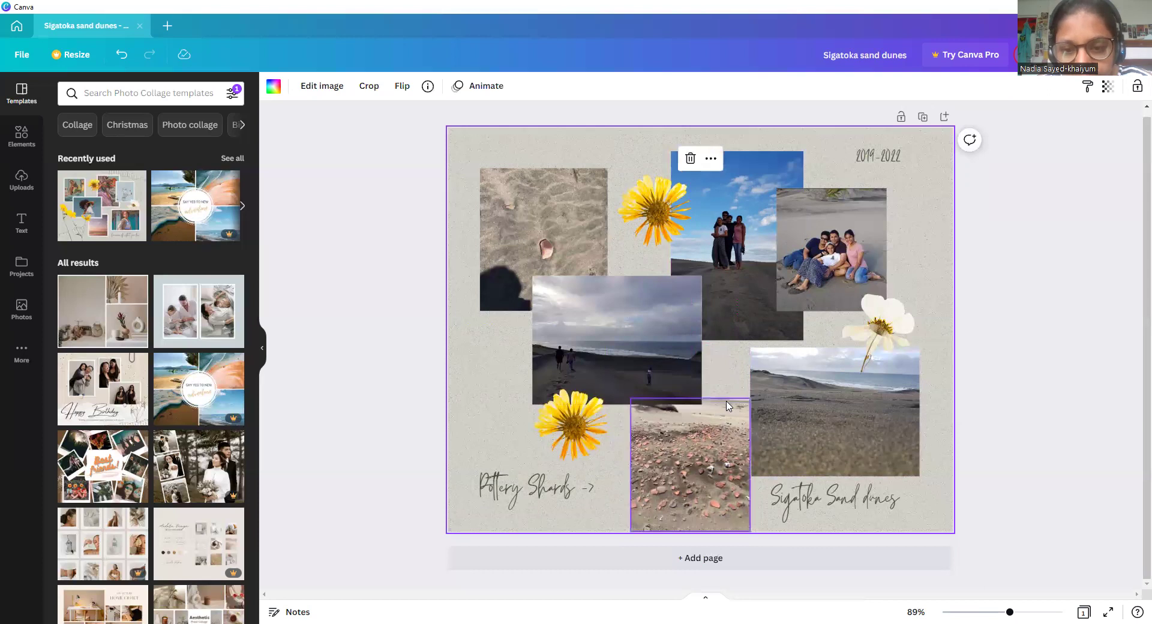
left_click(720, 420)
left_click_drag(720, 420, 720, 415)
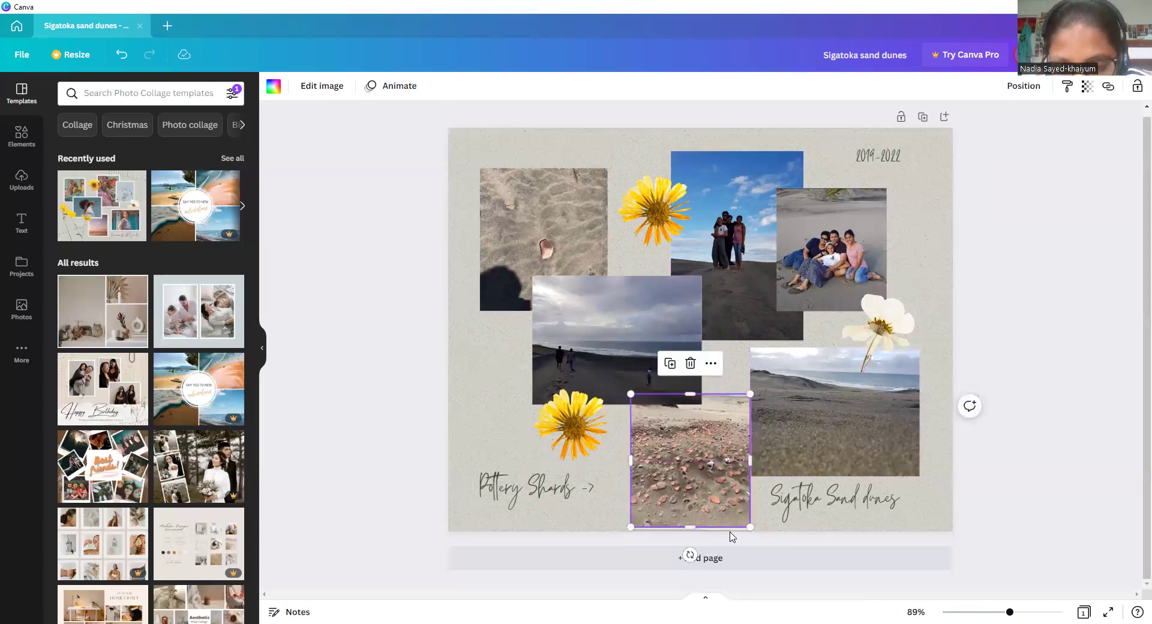
Lift the shards photo off its white frame, adjust the frame's position and place the photo back over it
left_click_drag(709, 481, 625, 408)
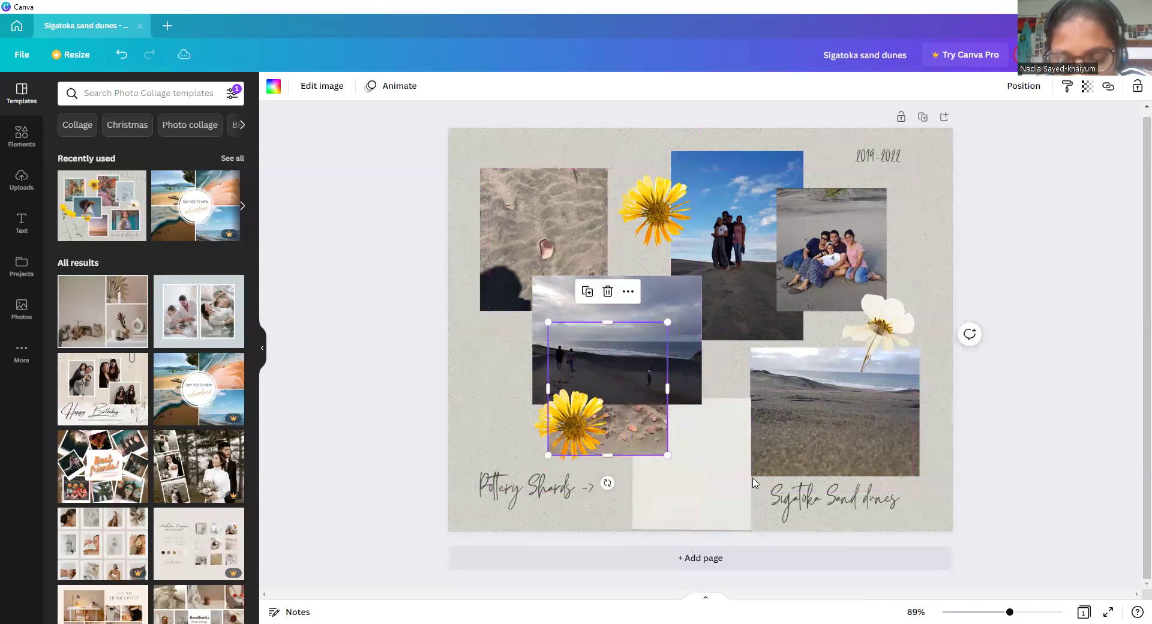
left_click(723, 479)
mouse_move(721, 477)
left_mouse_down()
mouse_move(708, 447)
mouse_move(723, 474)
left_mouse_up()
left_click_drag(660, 452, 721, 512)
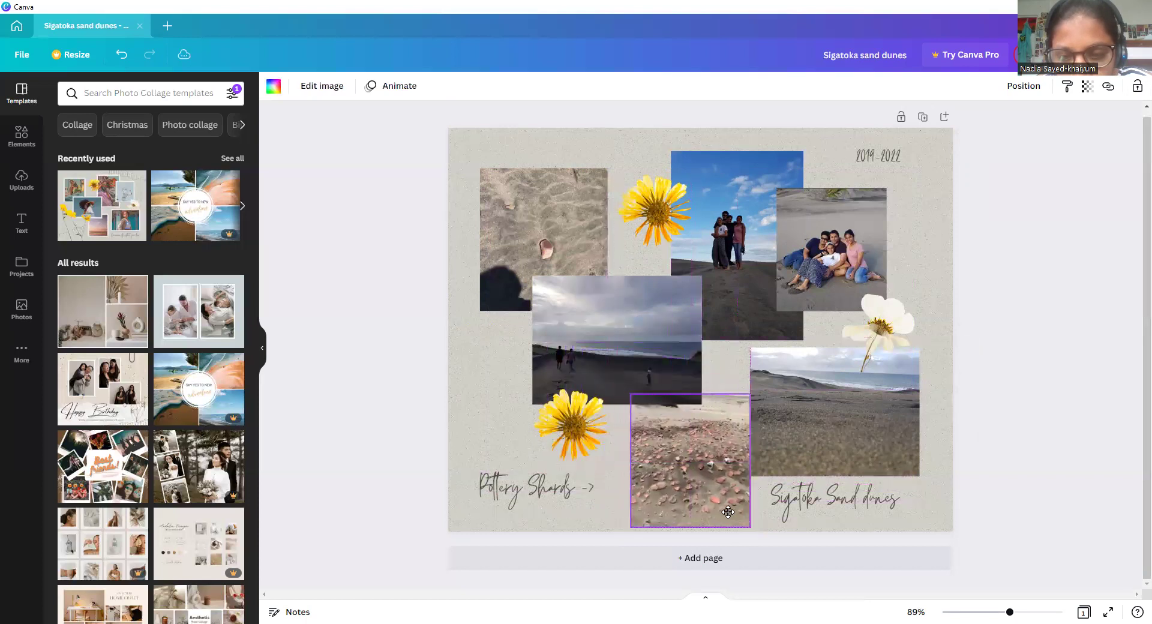
left_click(732, 388)
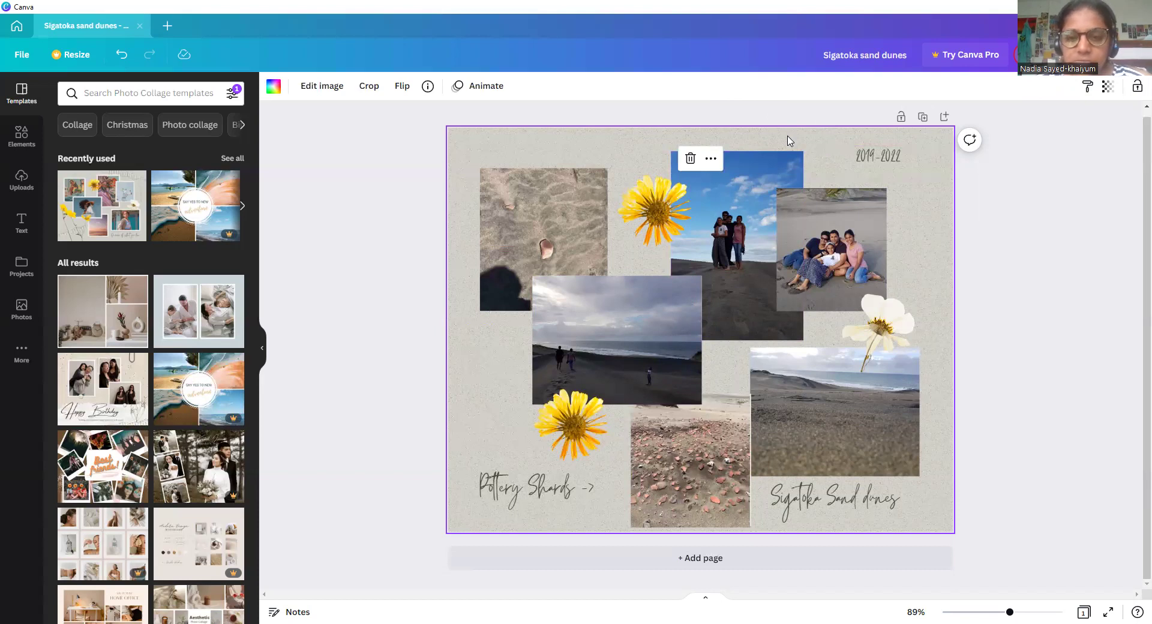
Shift the duplicated flower onto the shards photo's upper-left corner and move the "Pottery Shards ->" caption slightly down and right
left_click_drag(587, 408, 628, 403)
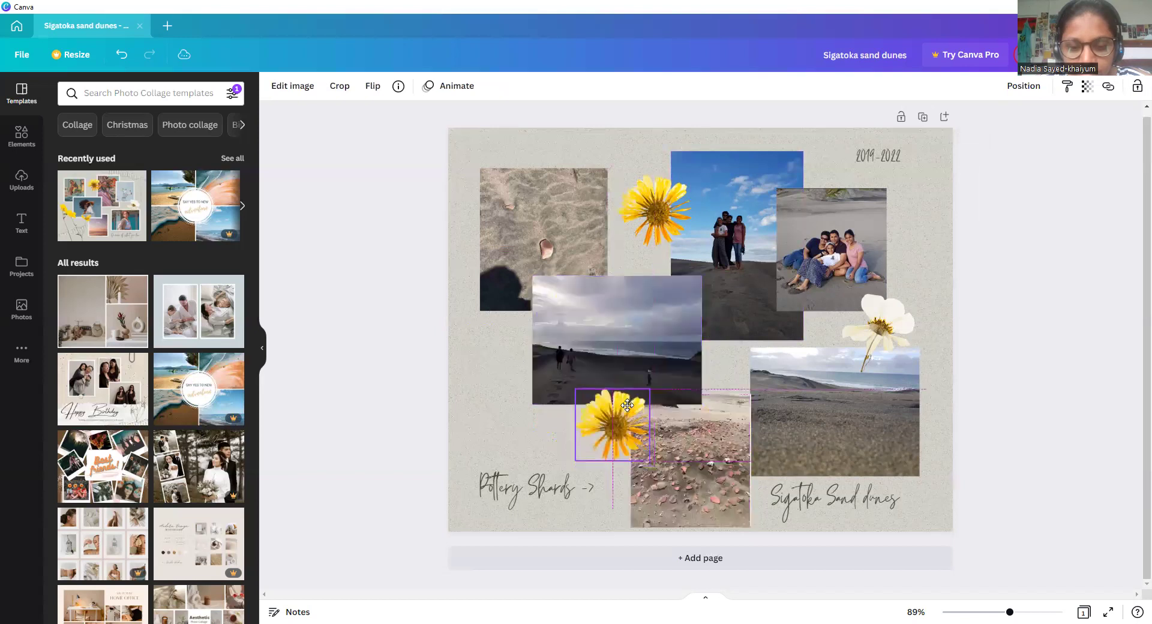
left_click(536, 430)
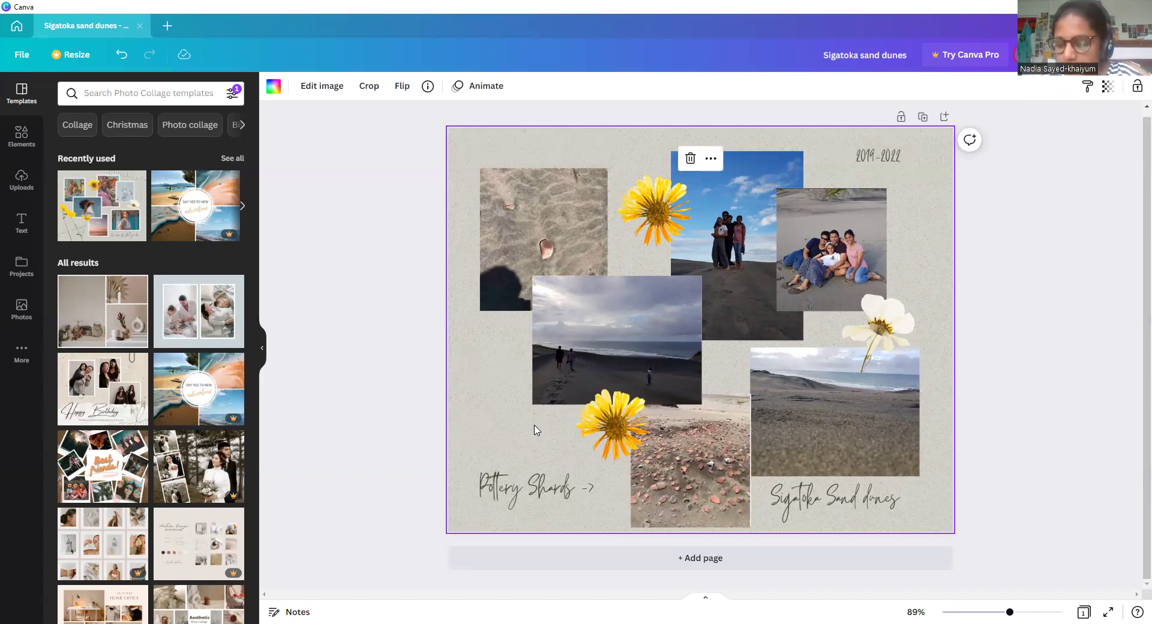
left_click_drag(537, 498, 549, 515)
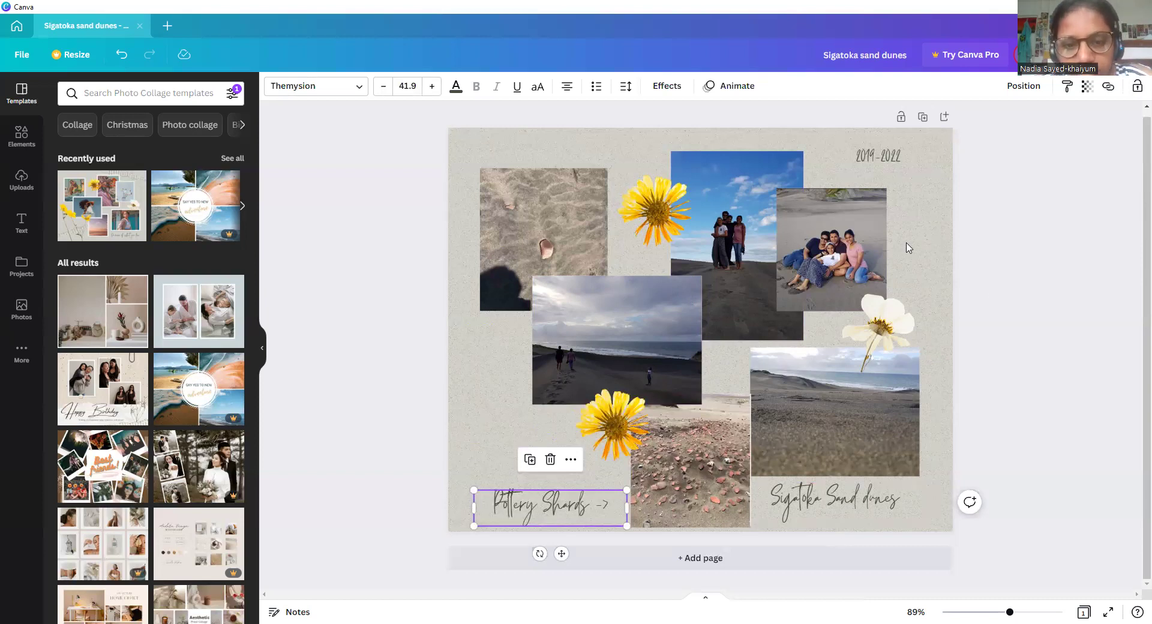
Move the shell-in-sand photo and its white frame up and left, aligning their tops with the standing family photo
left_click(554, 220)
left_click_drag(544, 209, 501, 191)
left_click(596, 223)
left_click_drag(596, 223, 612, 187)
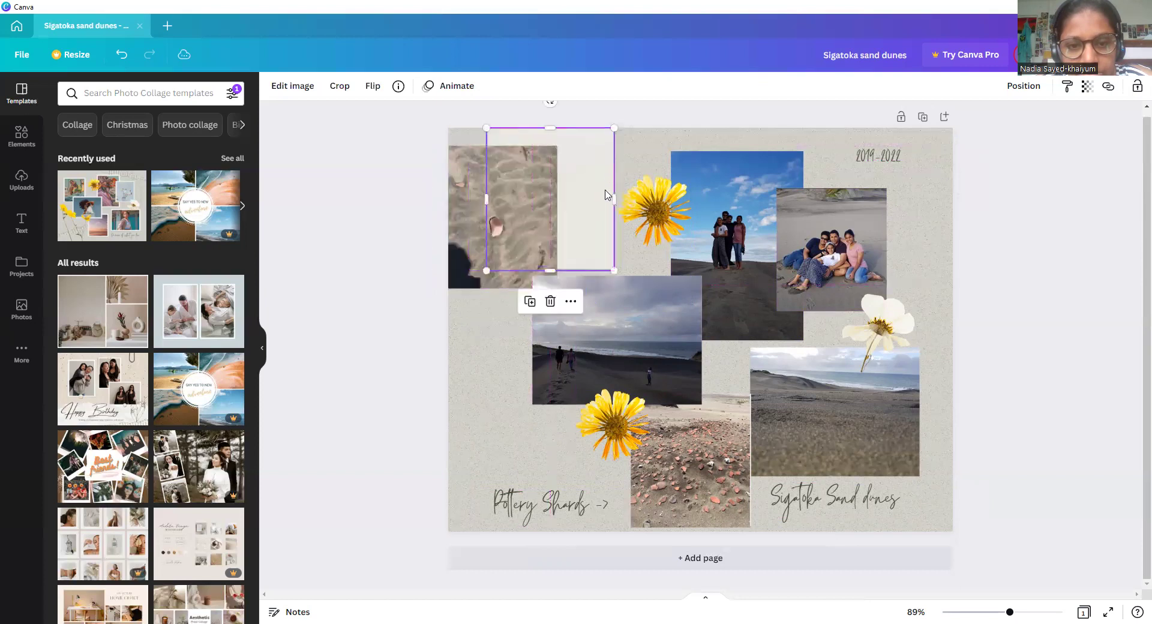
left_click_drag(586, 224, 582, 268)
left_click(493, 157)
left_click_drag(493, 157, 547, 193)
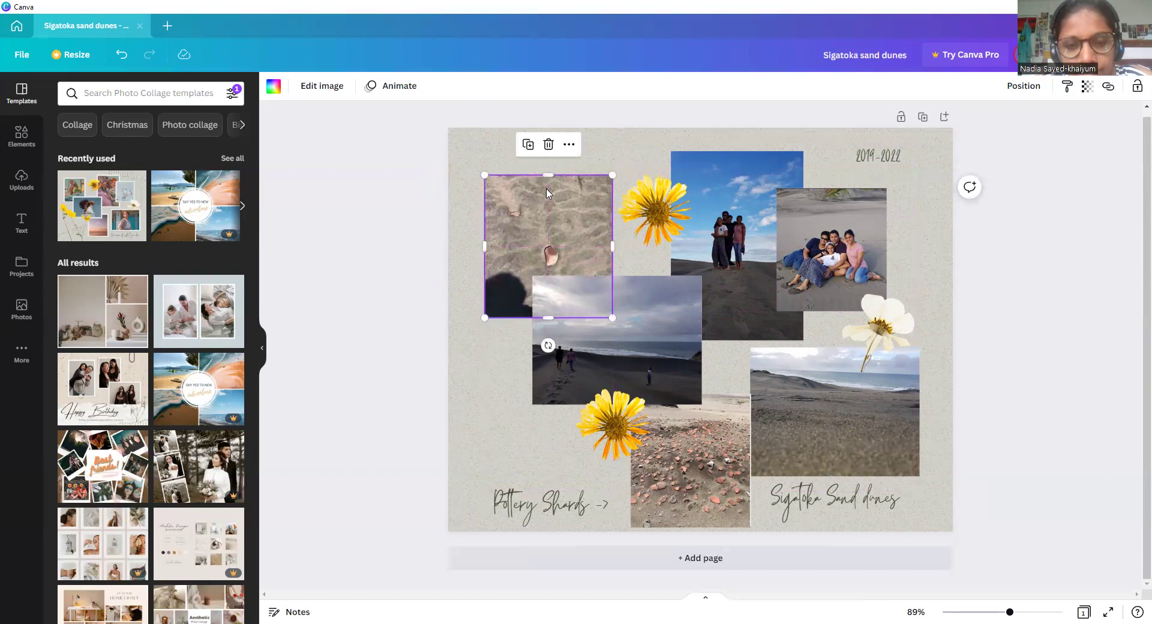
key("ctrl+d")
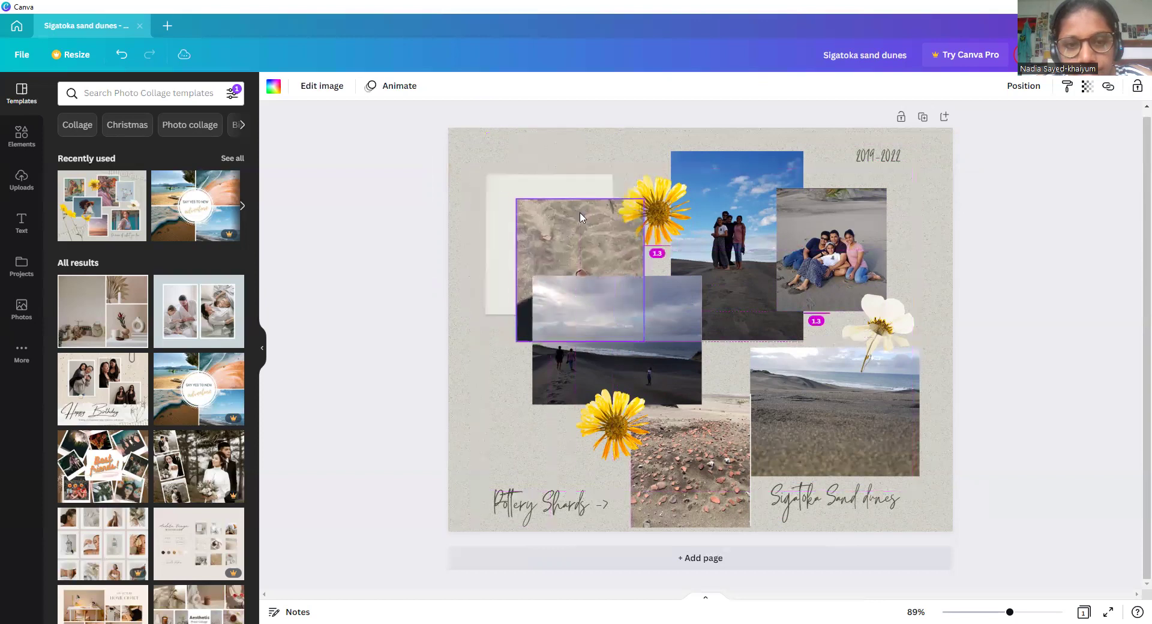
left_click_drag(540, 187, 521, 162)
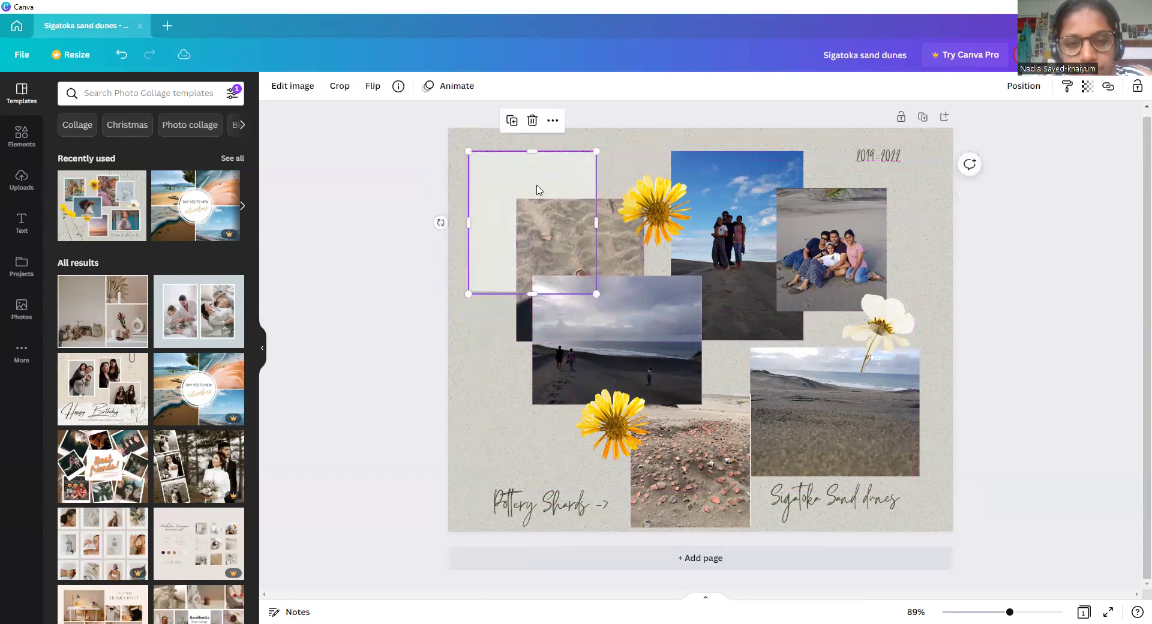
left_click_drag(586, 237, 536, 190)
left_click(635, 326)
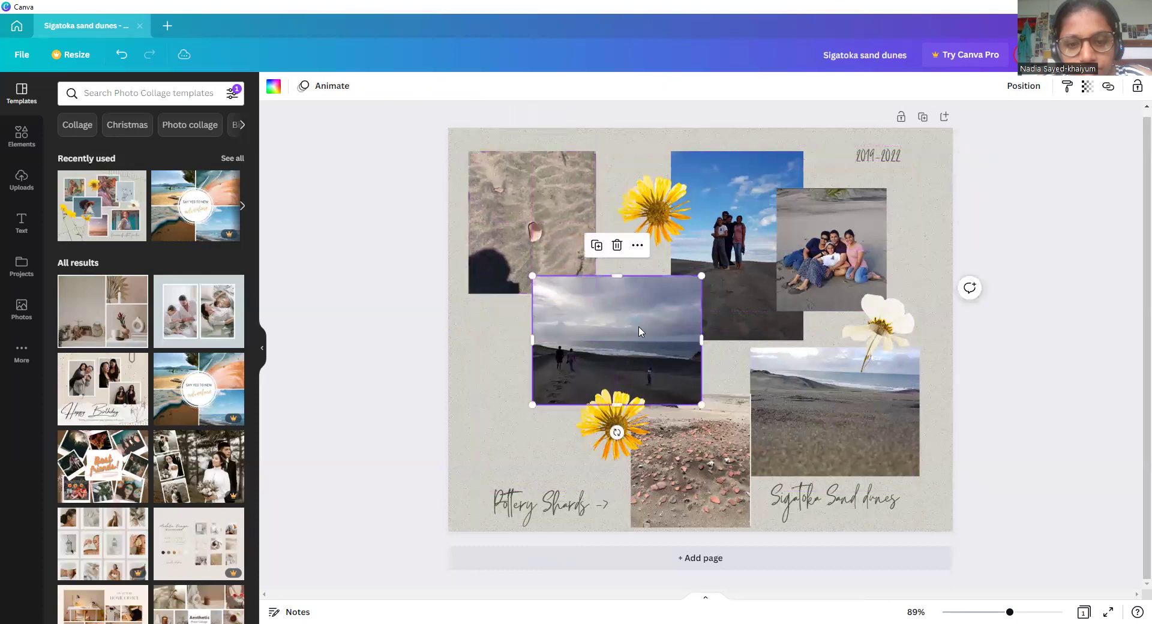
left_click(503, 375)
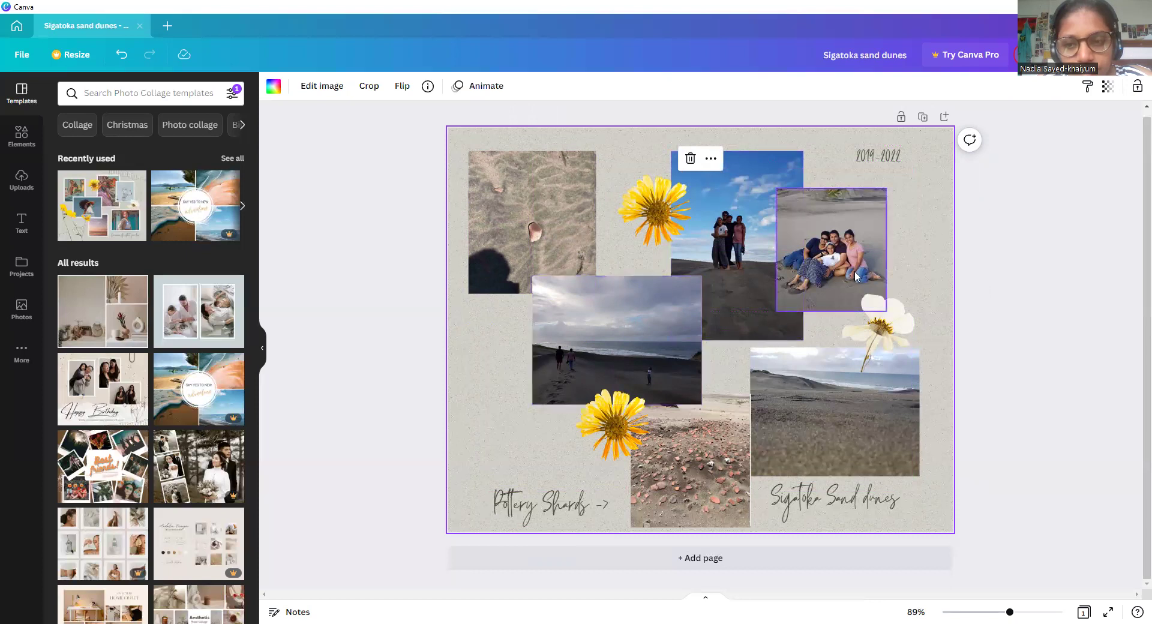
Stretch the seated family photo slightly at its lower and upper edges
left_click(826, 300)
left_click_drag(831, 317, 832, 322)
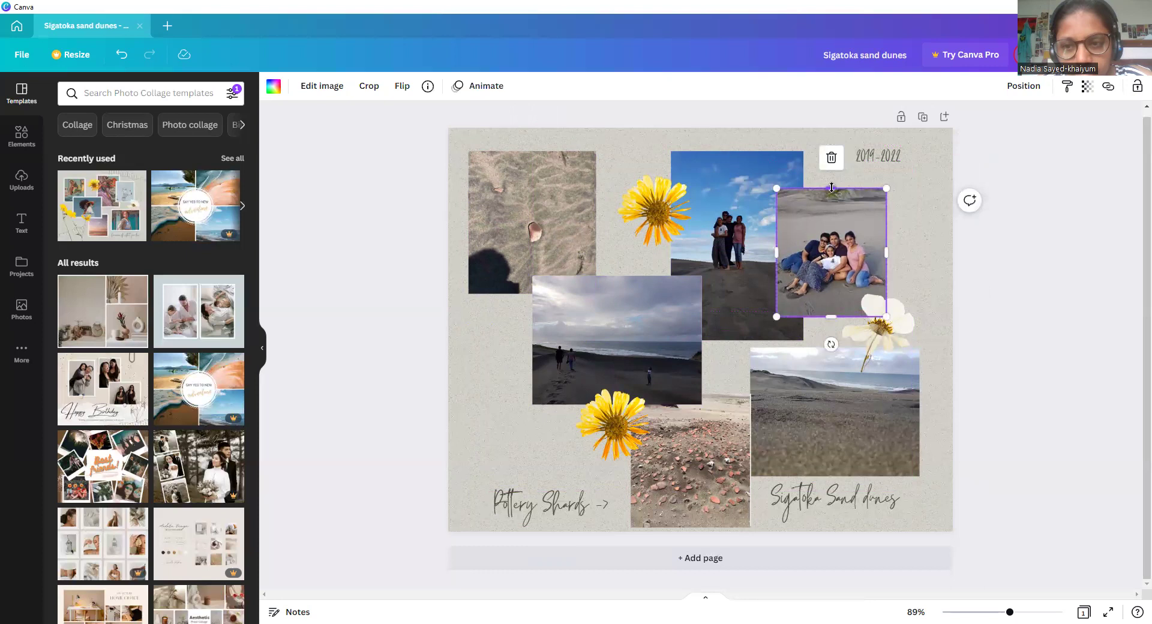
left_click_drag(831, 185, 831, 180)
left_click(927, 246)
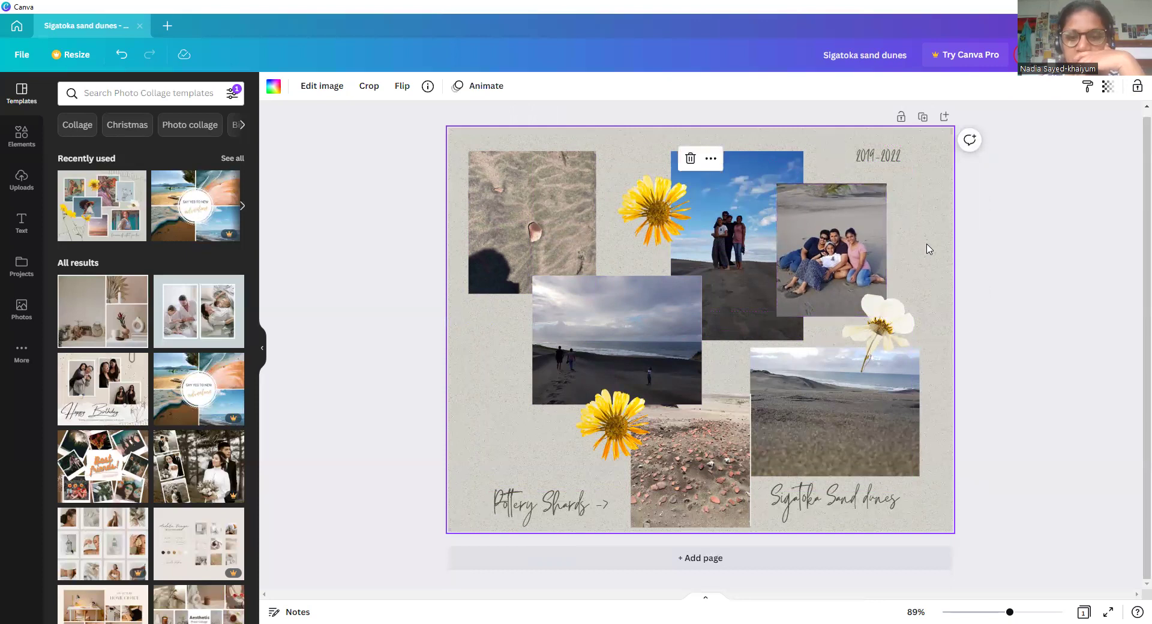
Widen the shards photo slightly at its right edge to cover the sliver of white frame
left_click(740, 494)
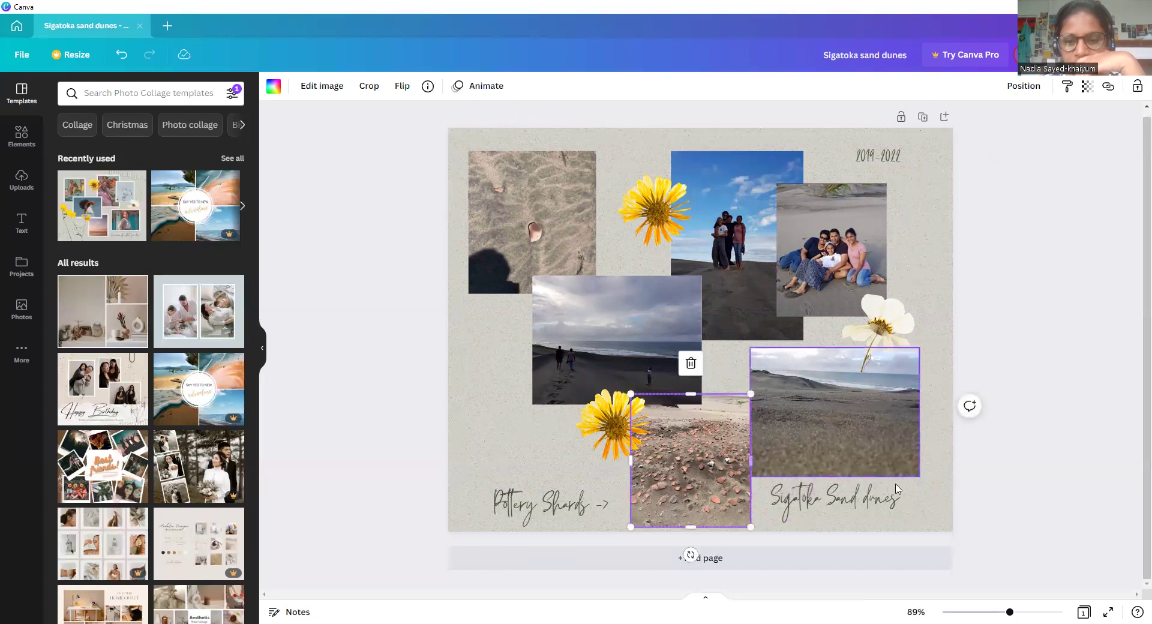
left_click(933, 471)
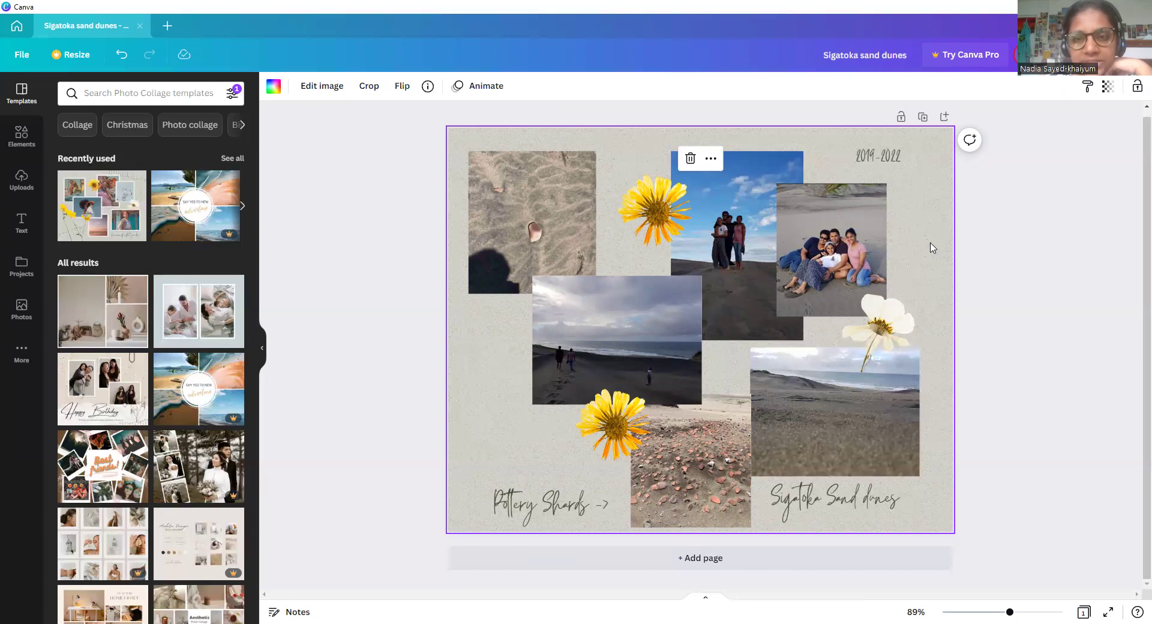
left_click(1007, 253)
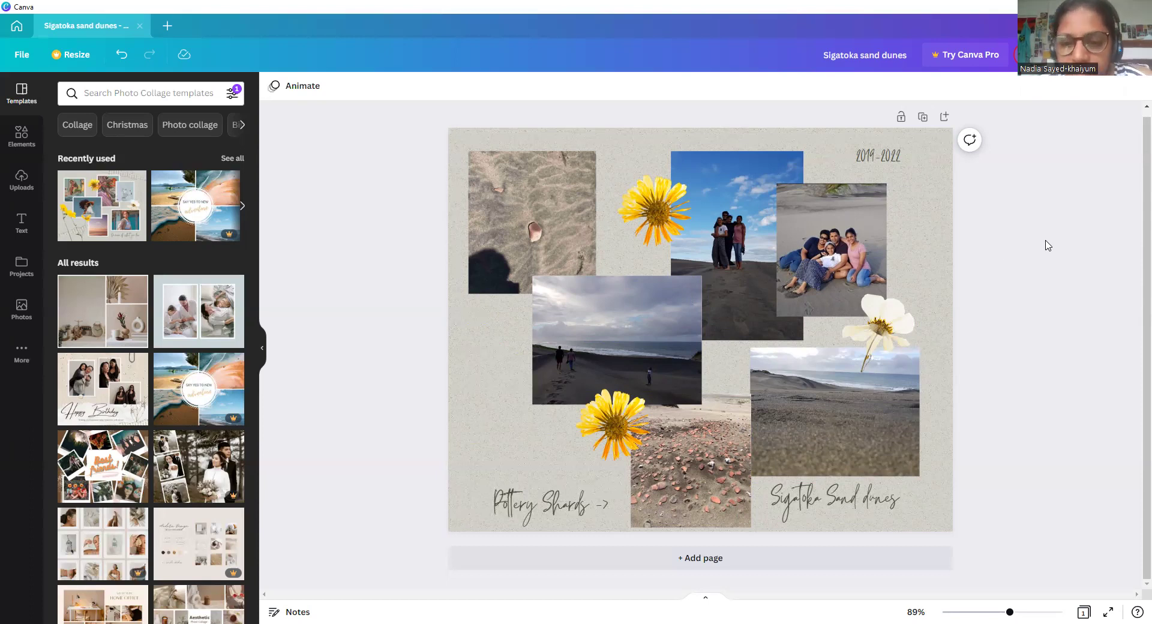
Shift the wide dunes photo above the "Sigatoka Sand dunes" caption slightly right, leaving a narrow gap beside the shards photo
left_click(816, 393)
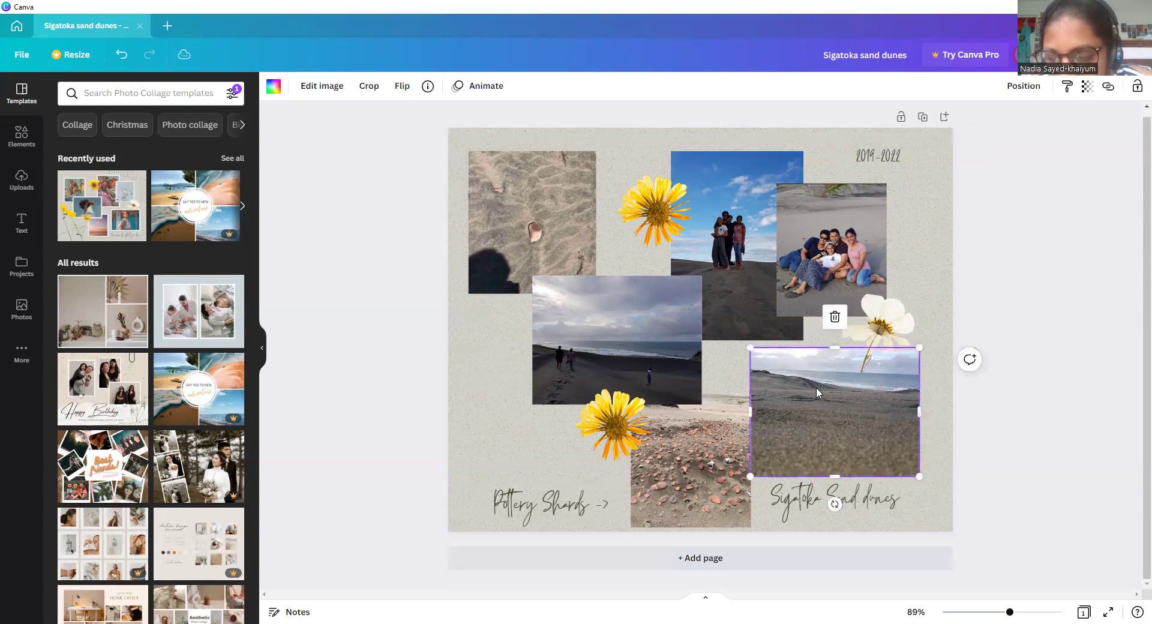
mouse_move(817, 393)
left_mouse_down()
mouse_move(776, 393)
mouse_move(872, 388)
mouse_move(797, 398)
left_mouse_up()
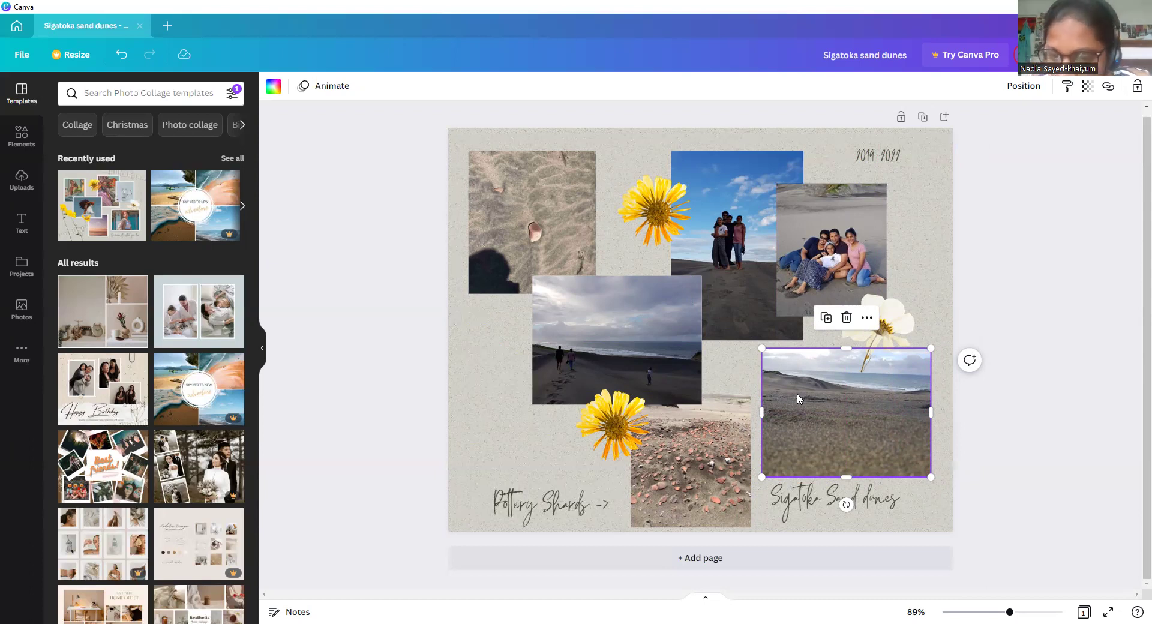
mouse_move(802, 394)
left_mouse_down()
mouse_move(817, 394)
mouse_move(762, 404)
mouse_move(786, 398)
left_mouse_up()
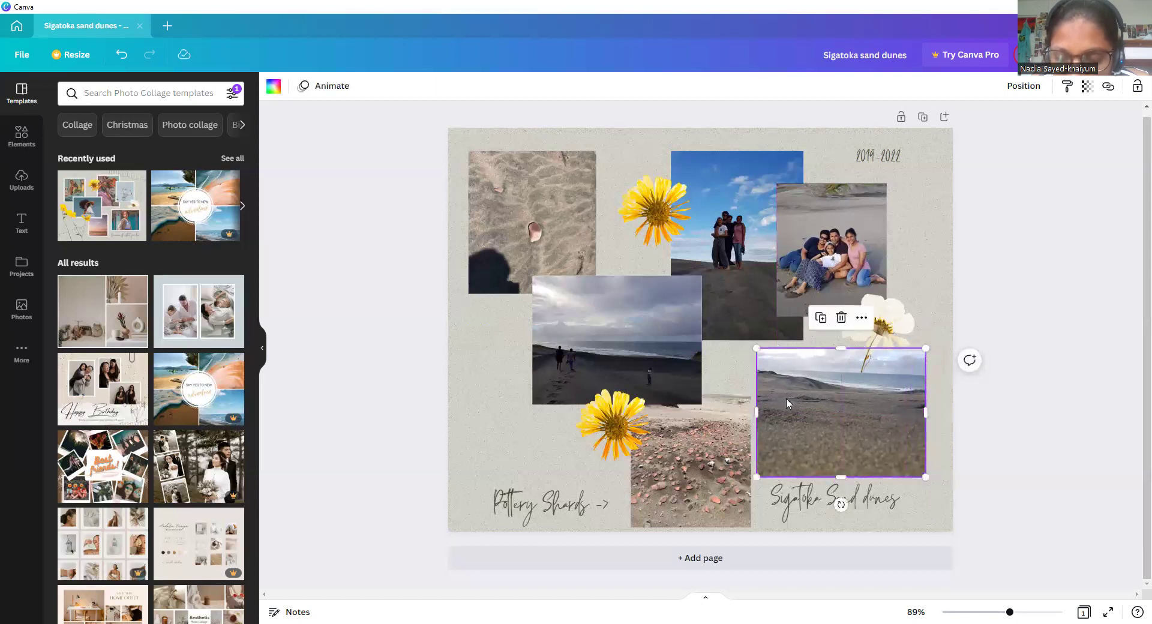
left_click(950, 472)
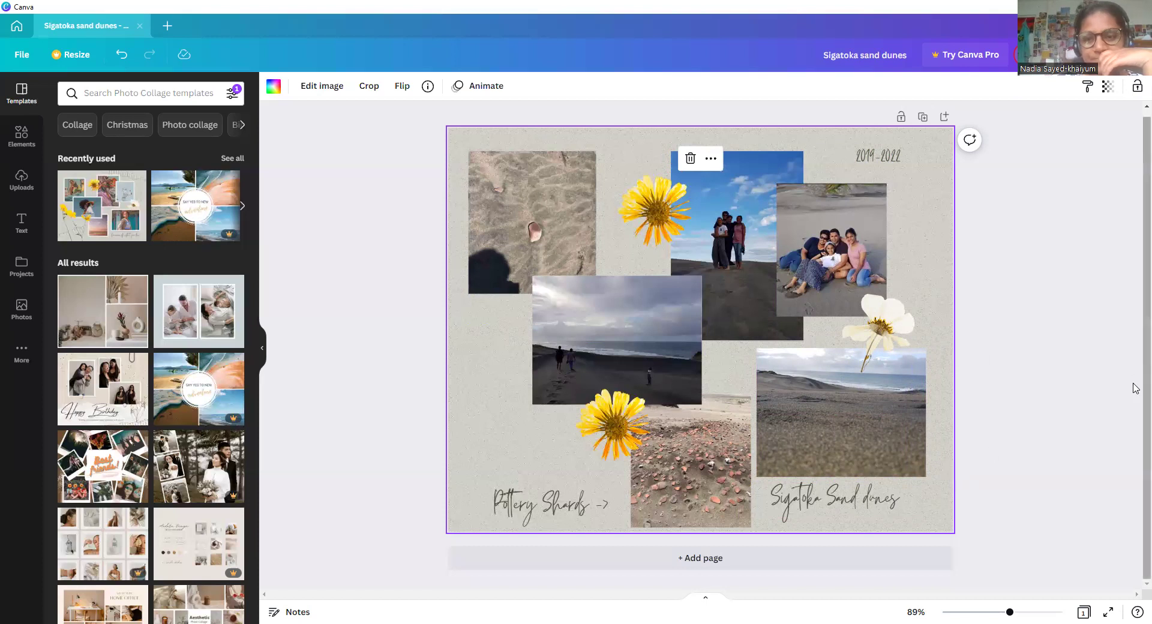
left_click(1030, 406)
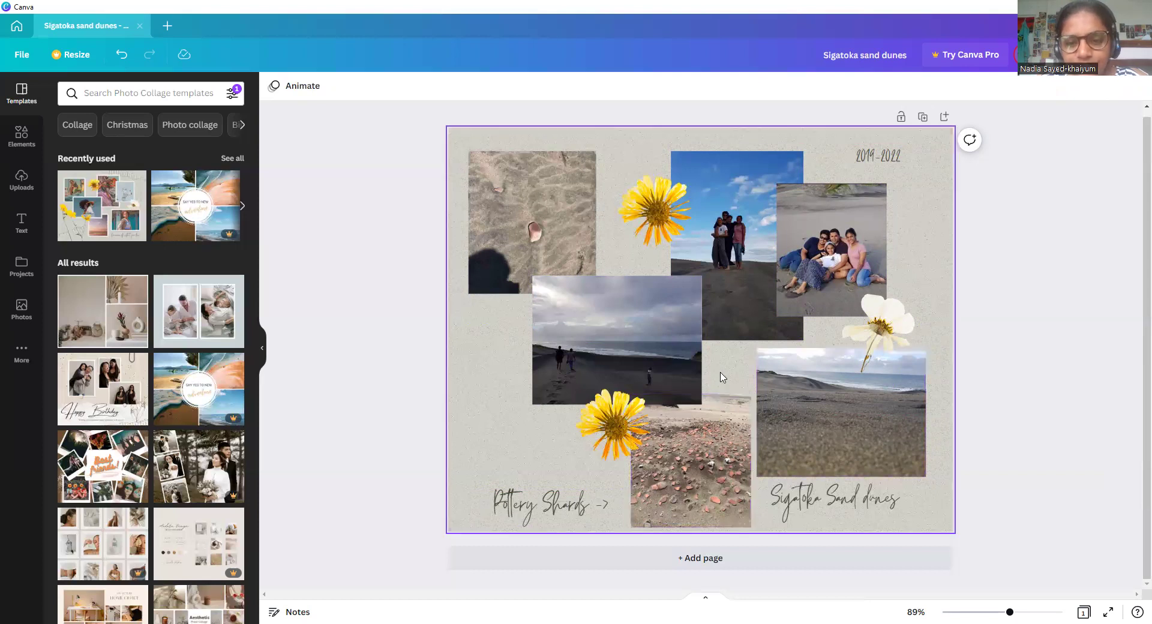
Zoom in to 155% and examine the photos, flowers and captions across the collage
scroll(716, 425, "up", 3)
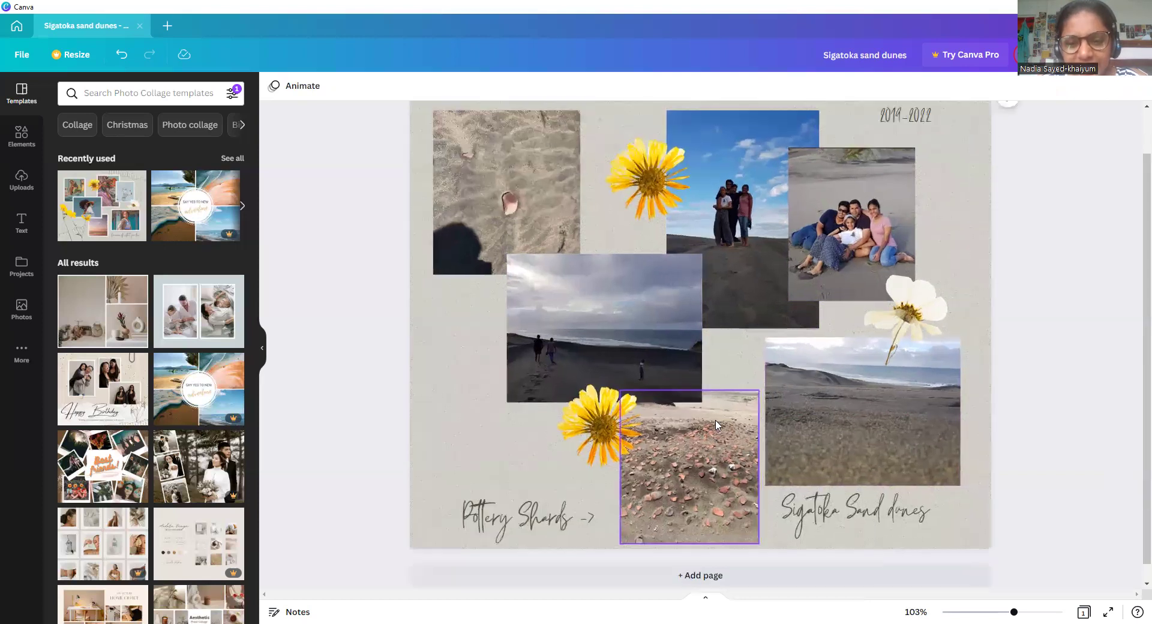
scroll(717, 425, "up", 1)
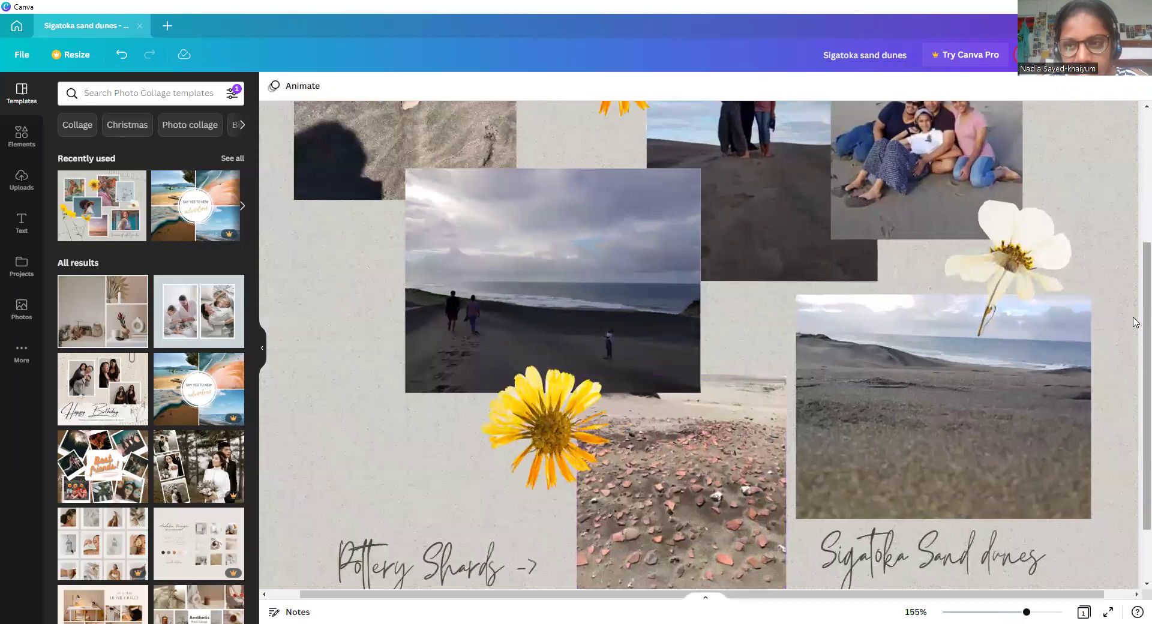
left_click_drag(1135, 328, 1135, 369)
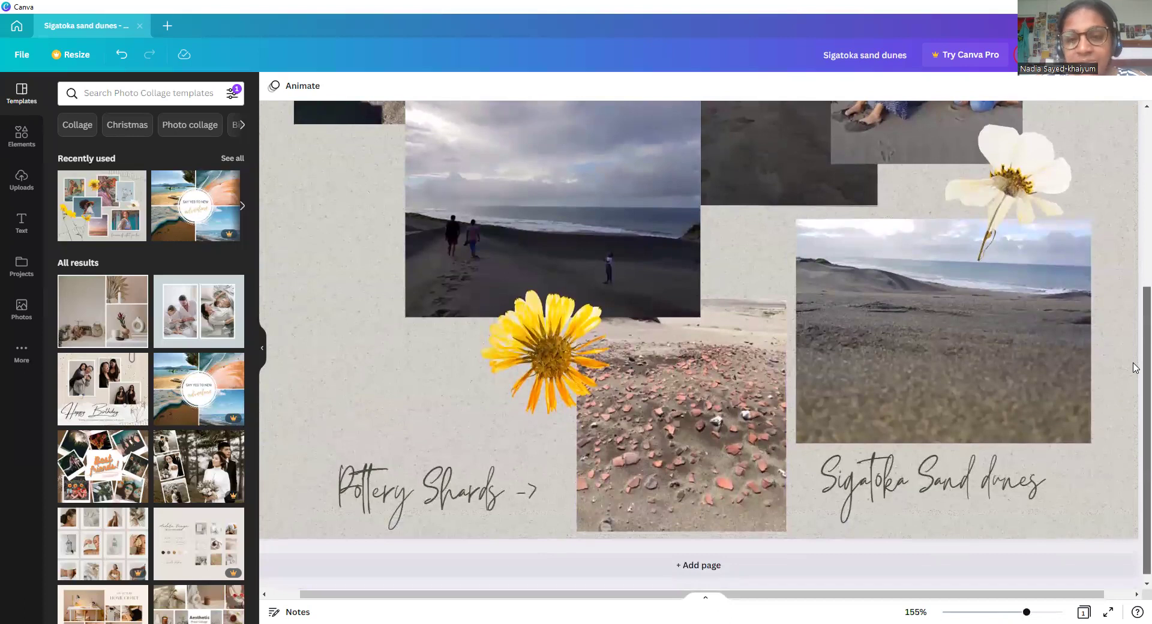
left_click_drag(1135, 368, 1119, 230)
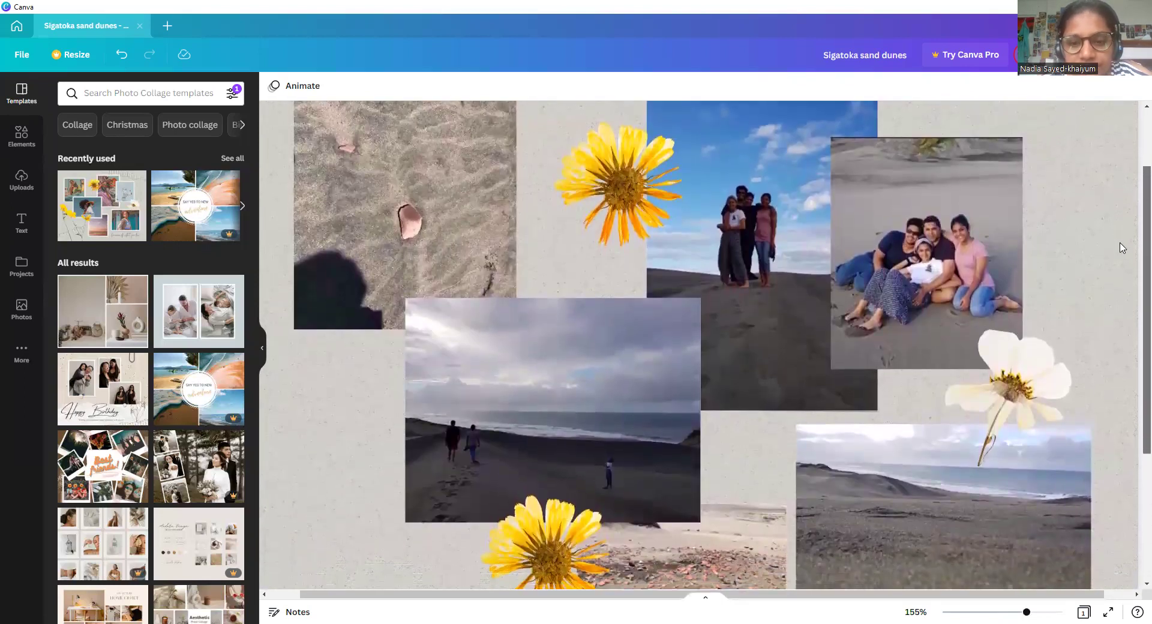
scroll(1120, 240, "up", 1)
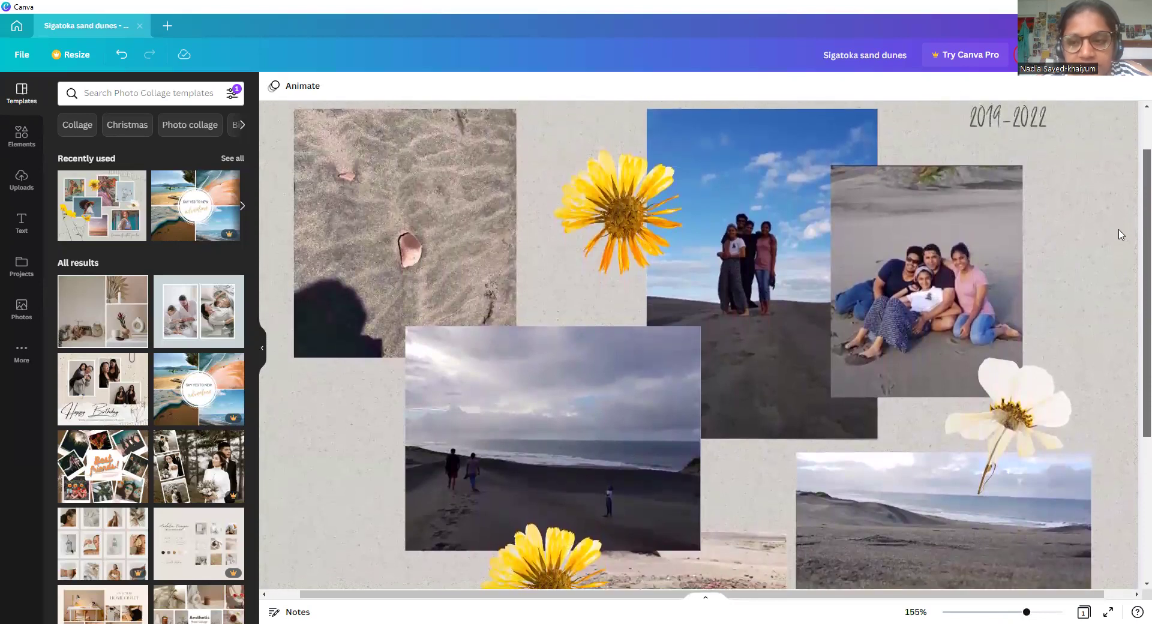
Review the collage from the 2019-2022 date to the lower captions, then zoom out to 81% to check the whole page layout
scroll(1121, 243, "down", 2)
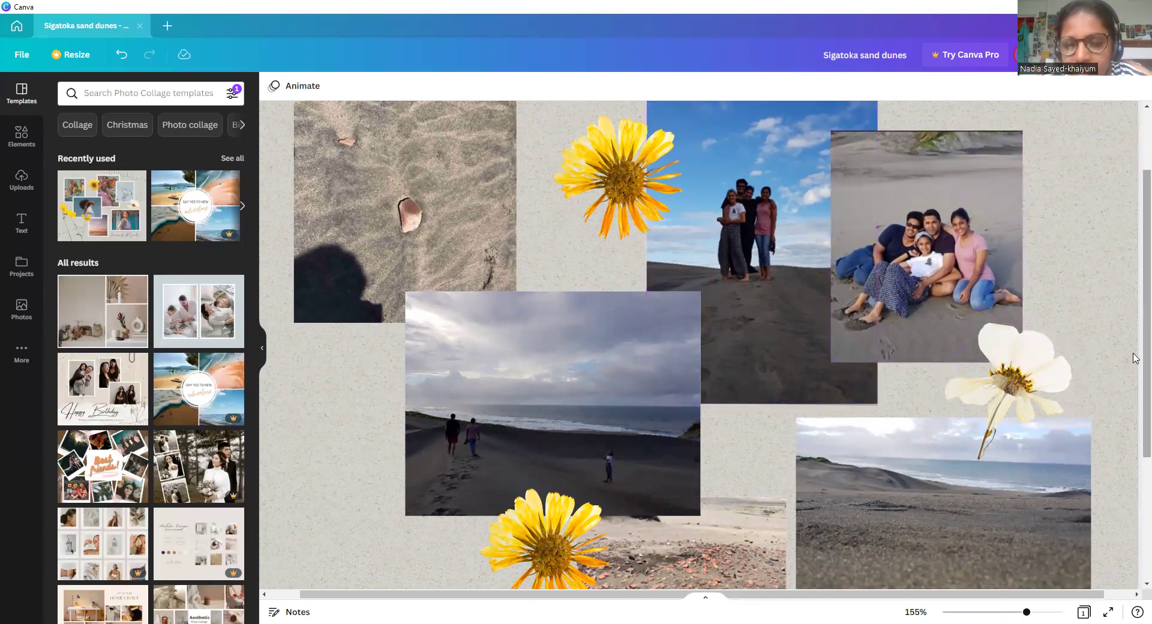
scroll(1135, 390, "down", 3)
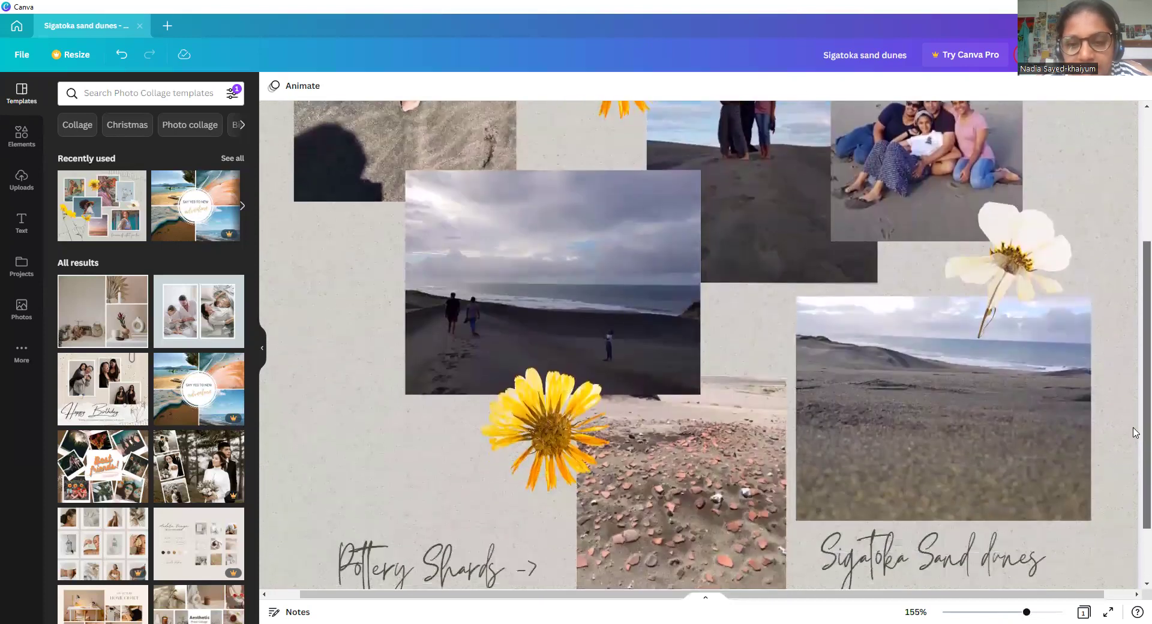
scroll(1114, 336, "up", 4)
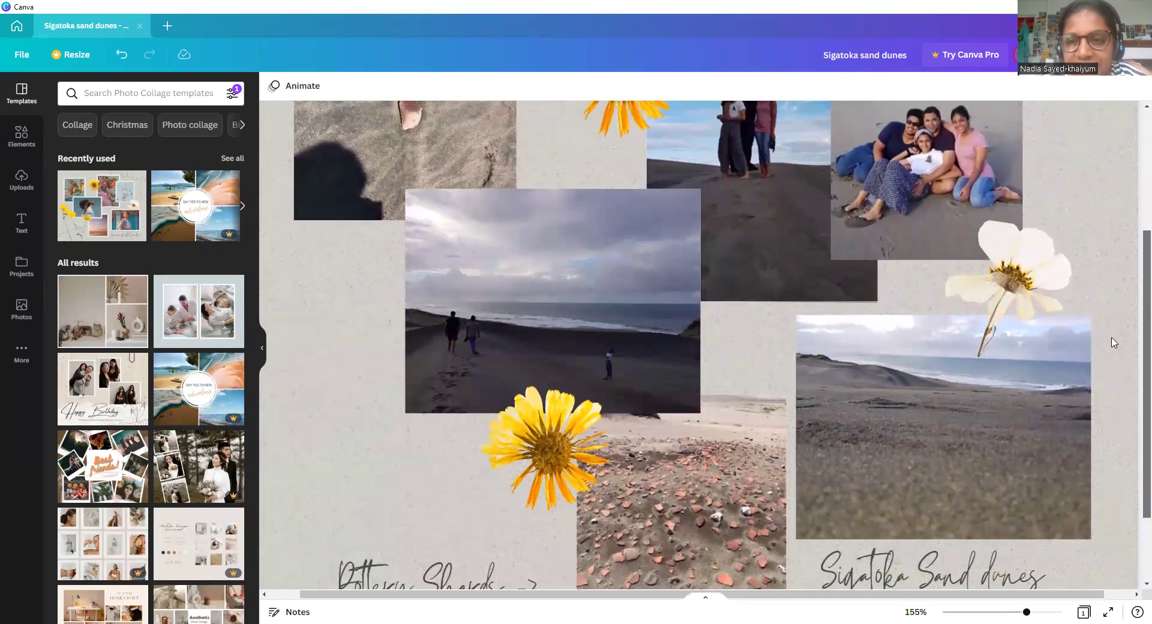
scroll(1102, 335, "down", 2)
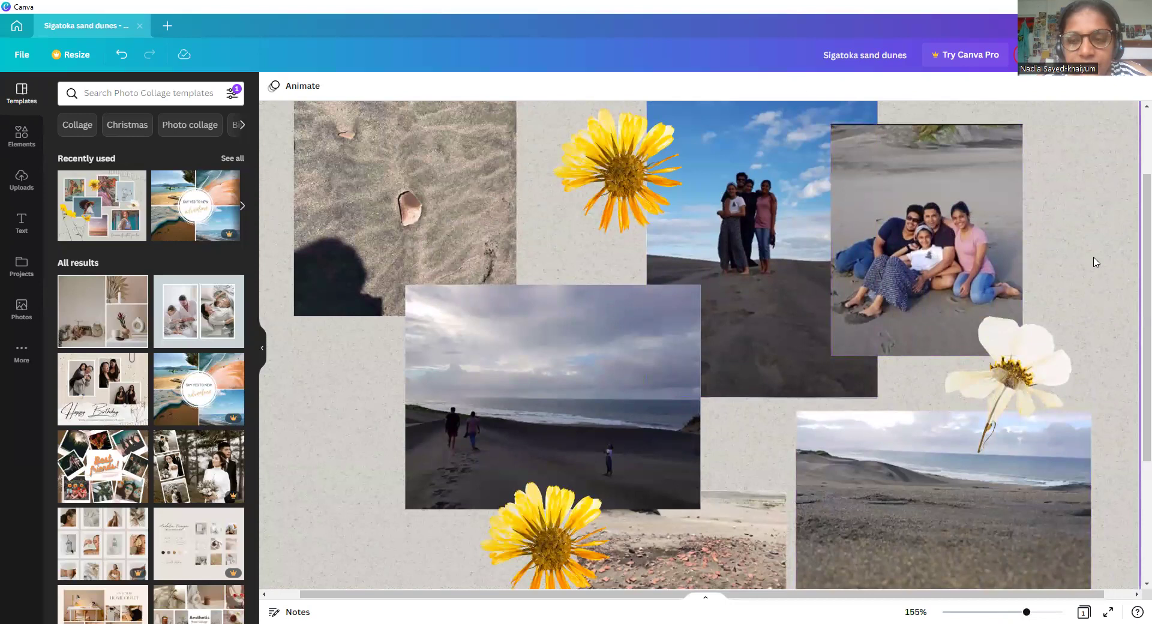
scroll(1096, 262, "down", 4)
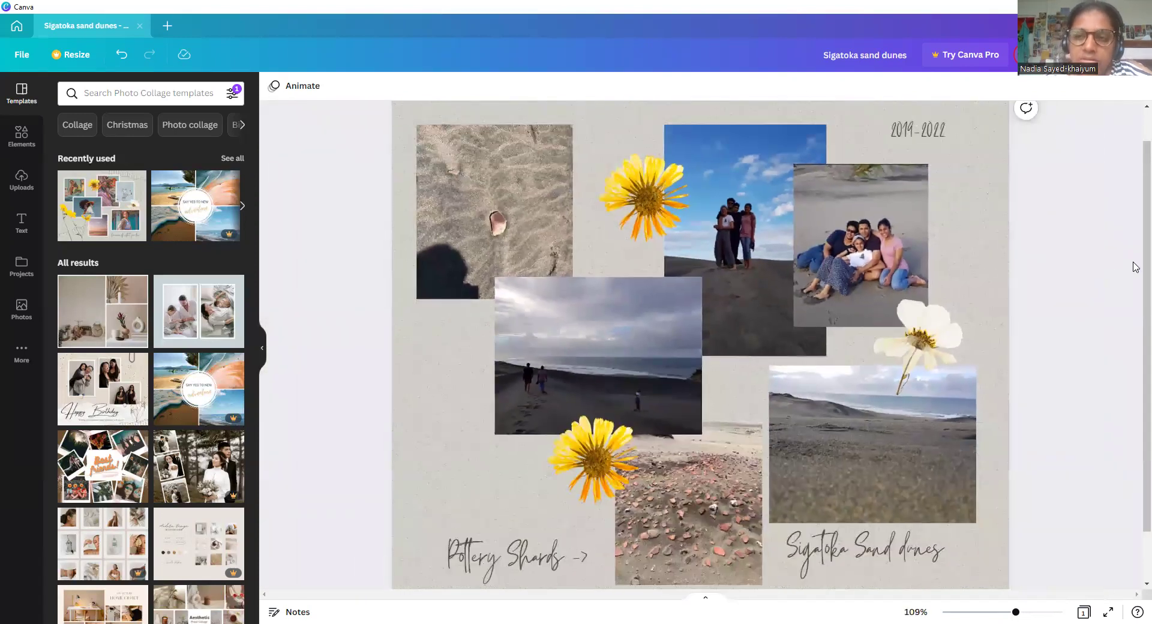
scroll(1135, 300, "down", 1)
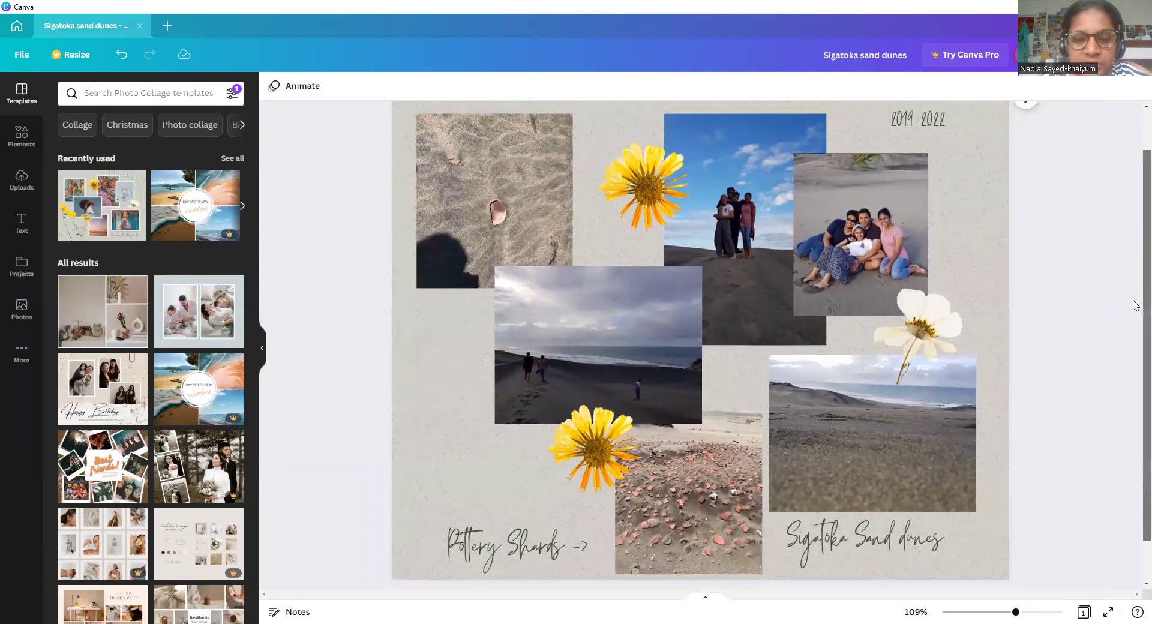
scroll(1131, 216, "up", 2)
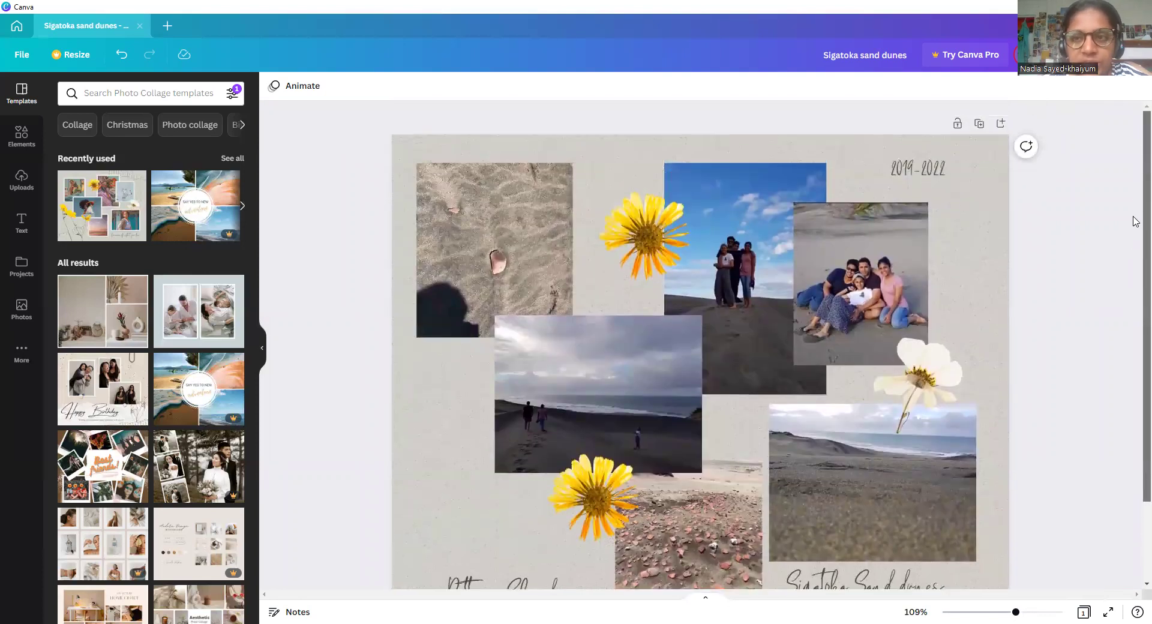
scroll(1134, 264, "down", 2)
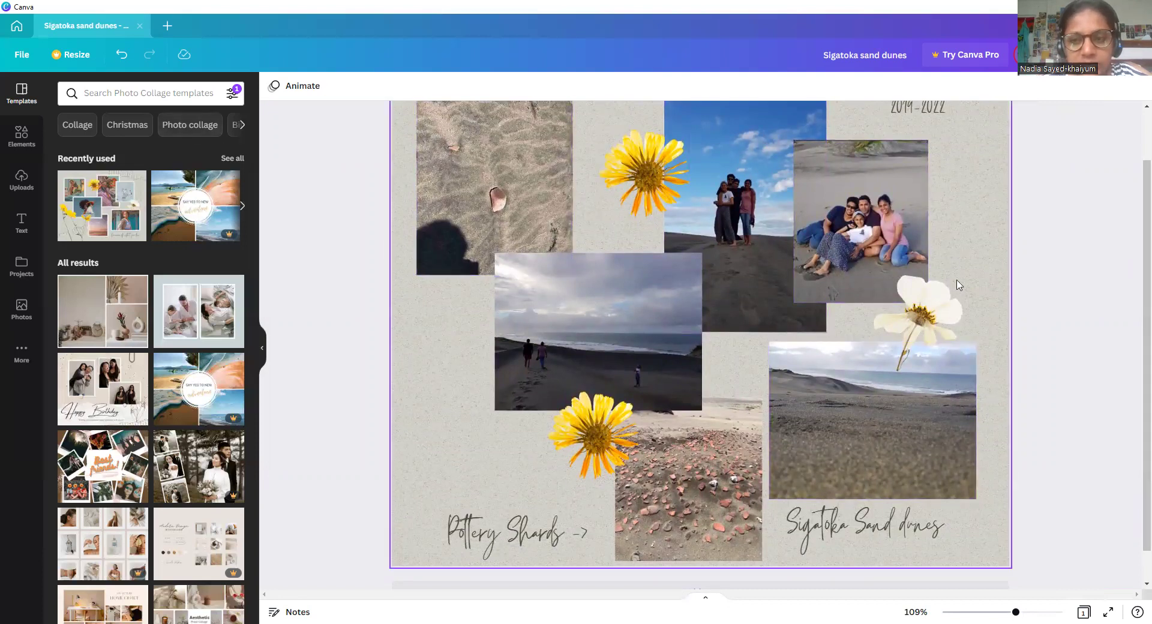
scroll(1134, 294, "up", 1)
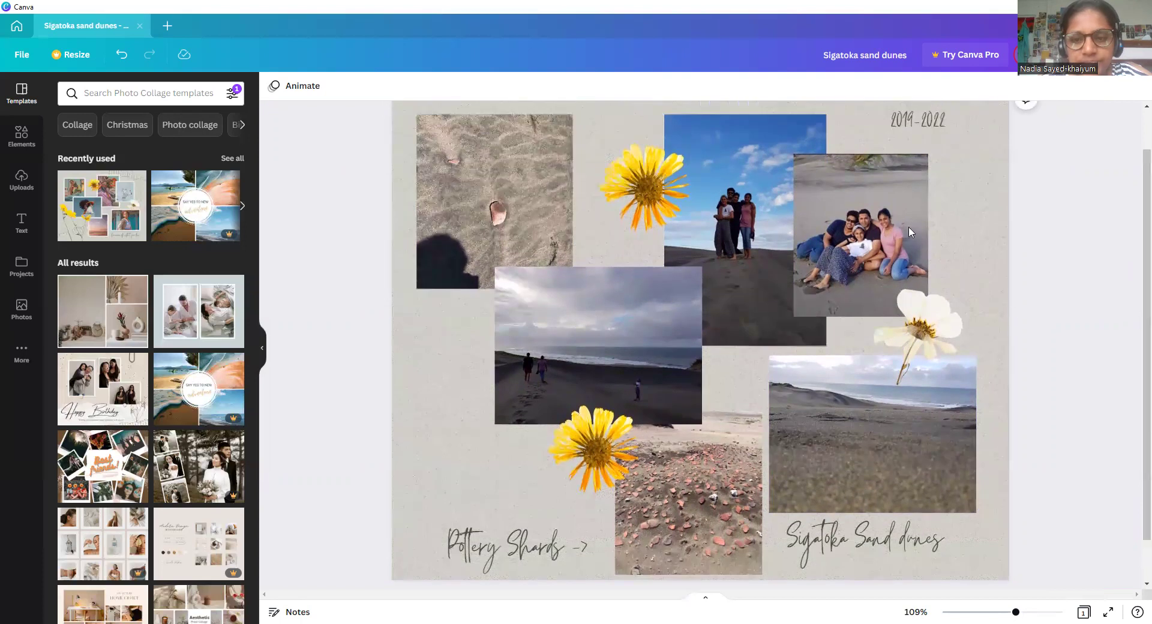
scroll(910, 230, "down", 3, "ctrl")
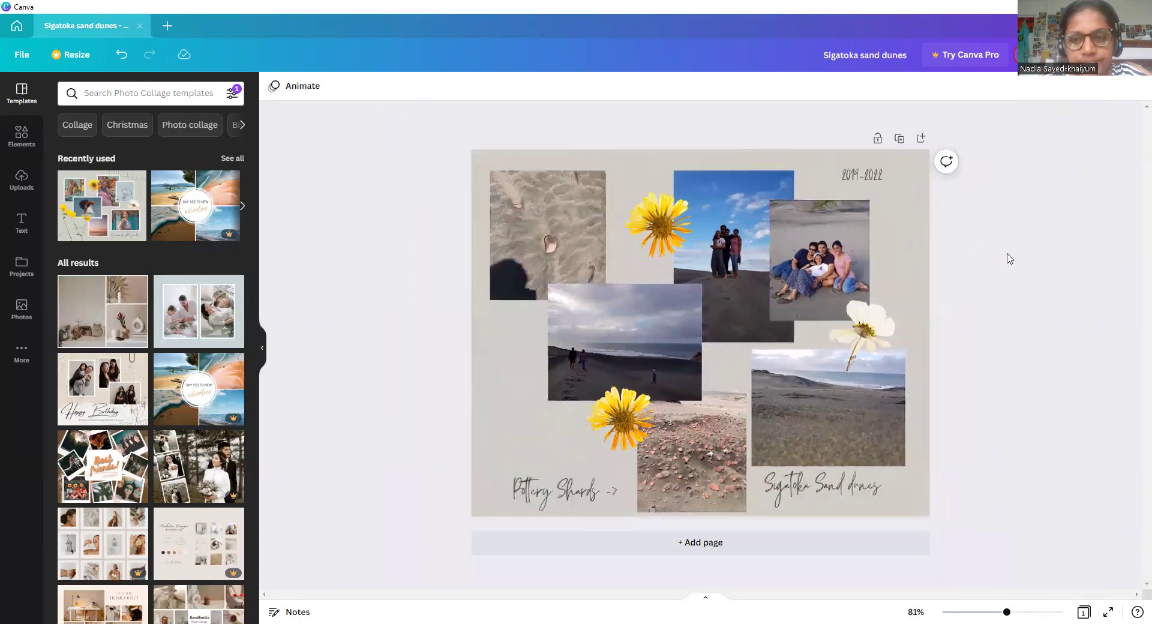